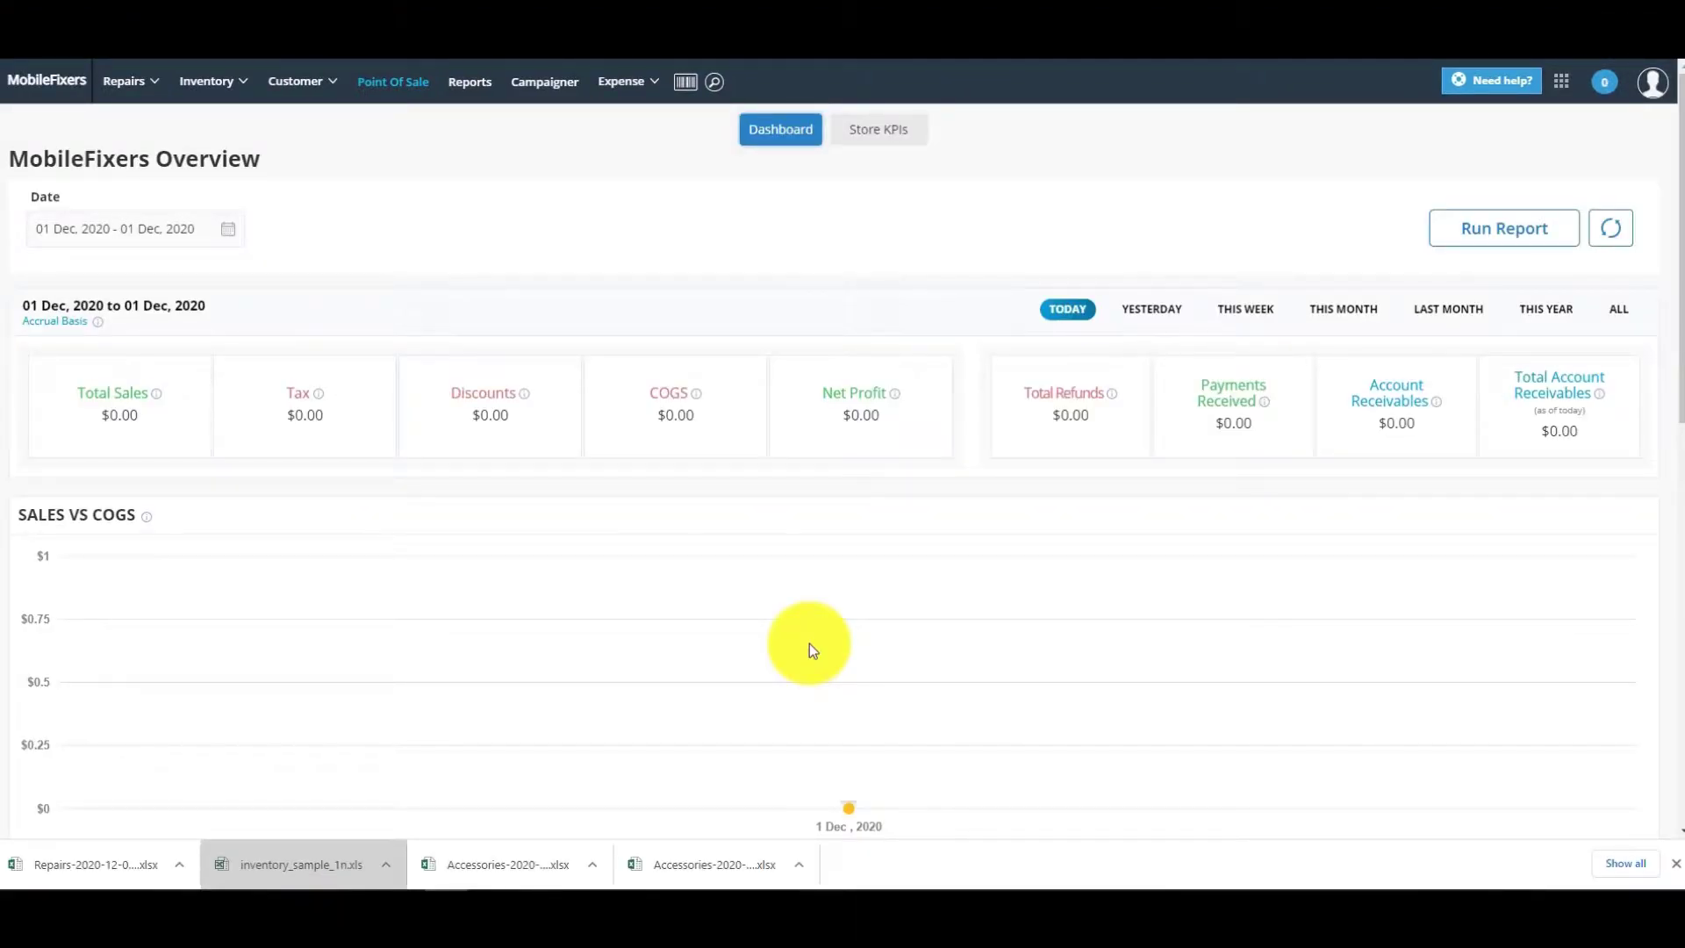
Open the Manage Inventory Products list, where every item's condition shows New
{"action": "left_click", "coordinate": [253, 81]}
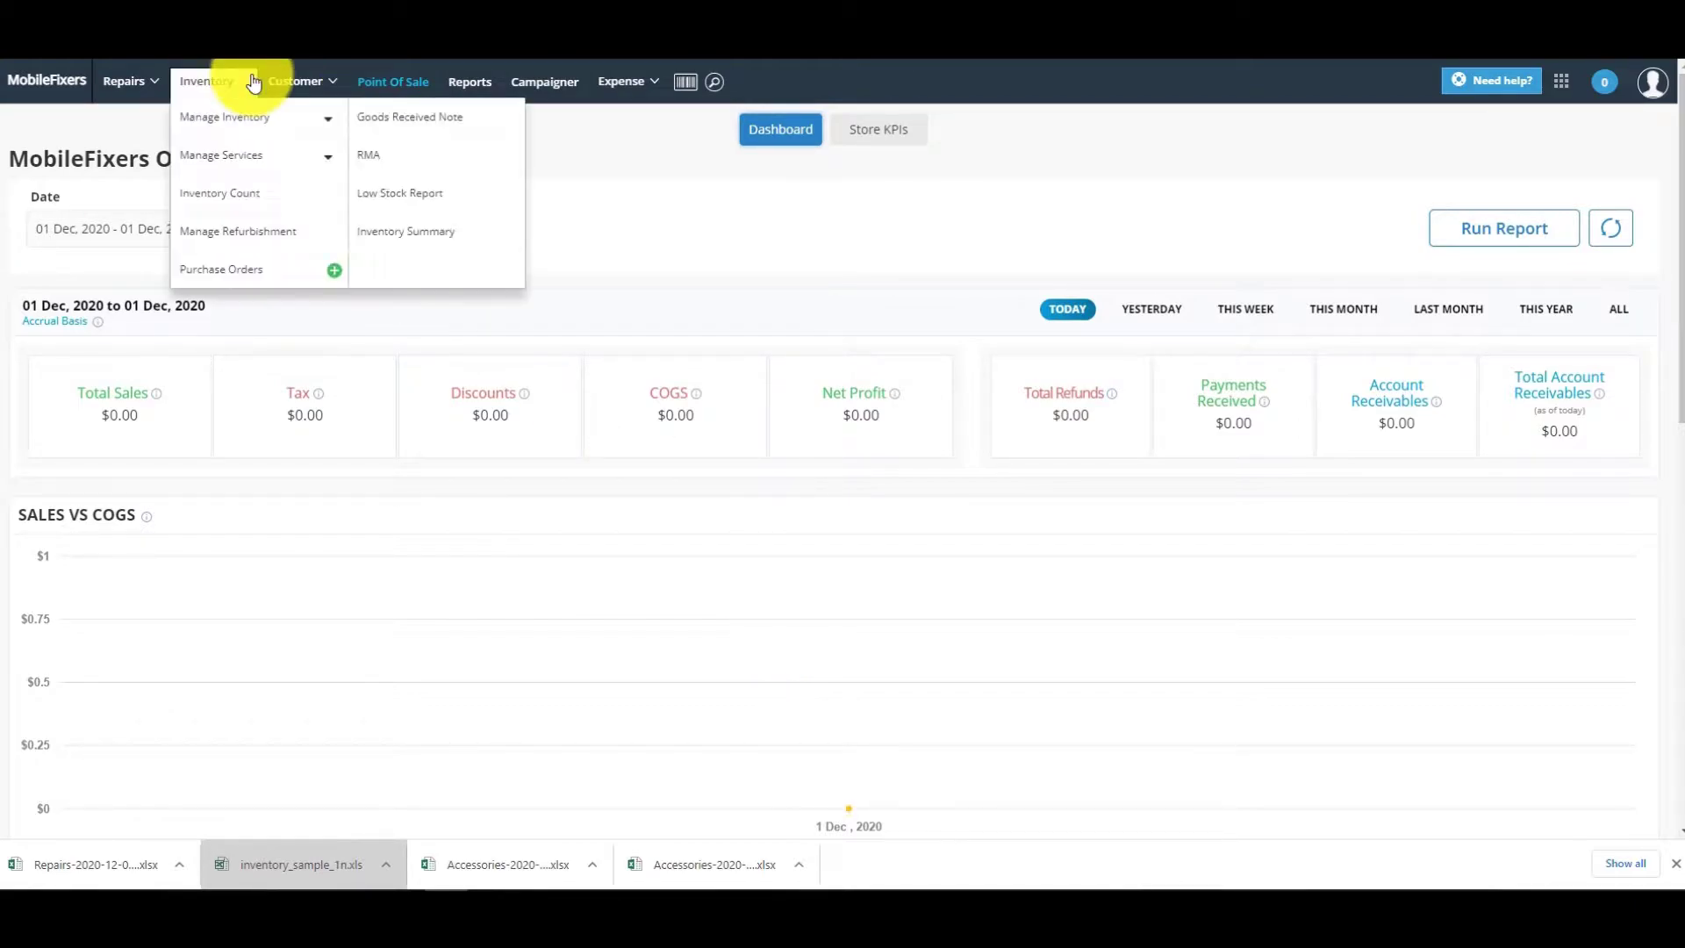
{"action": "left_click", "coordinate": [333, 131]}
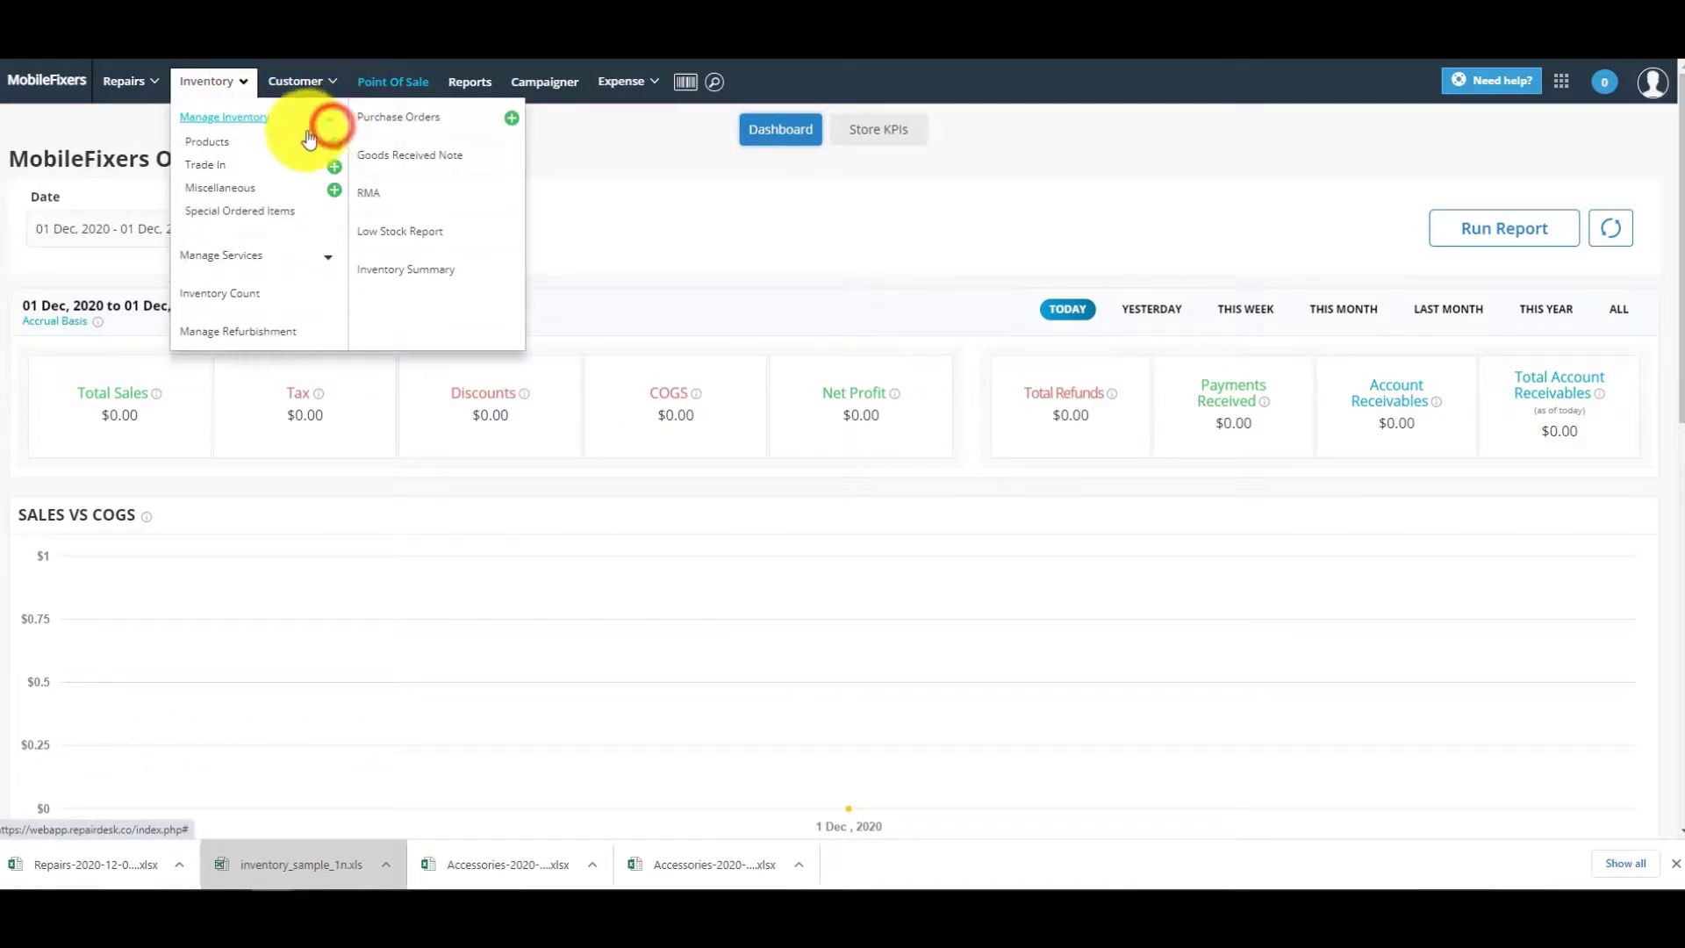
{"action": "left_click", "coordinate": [220, 156]}
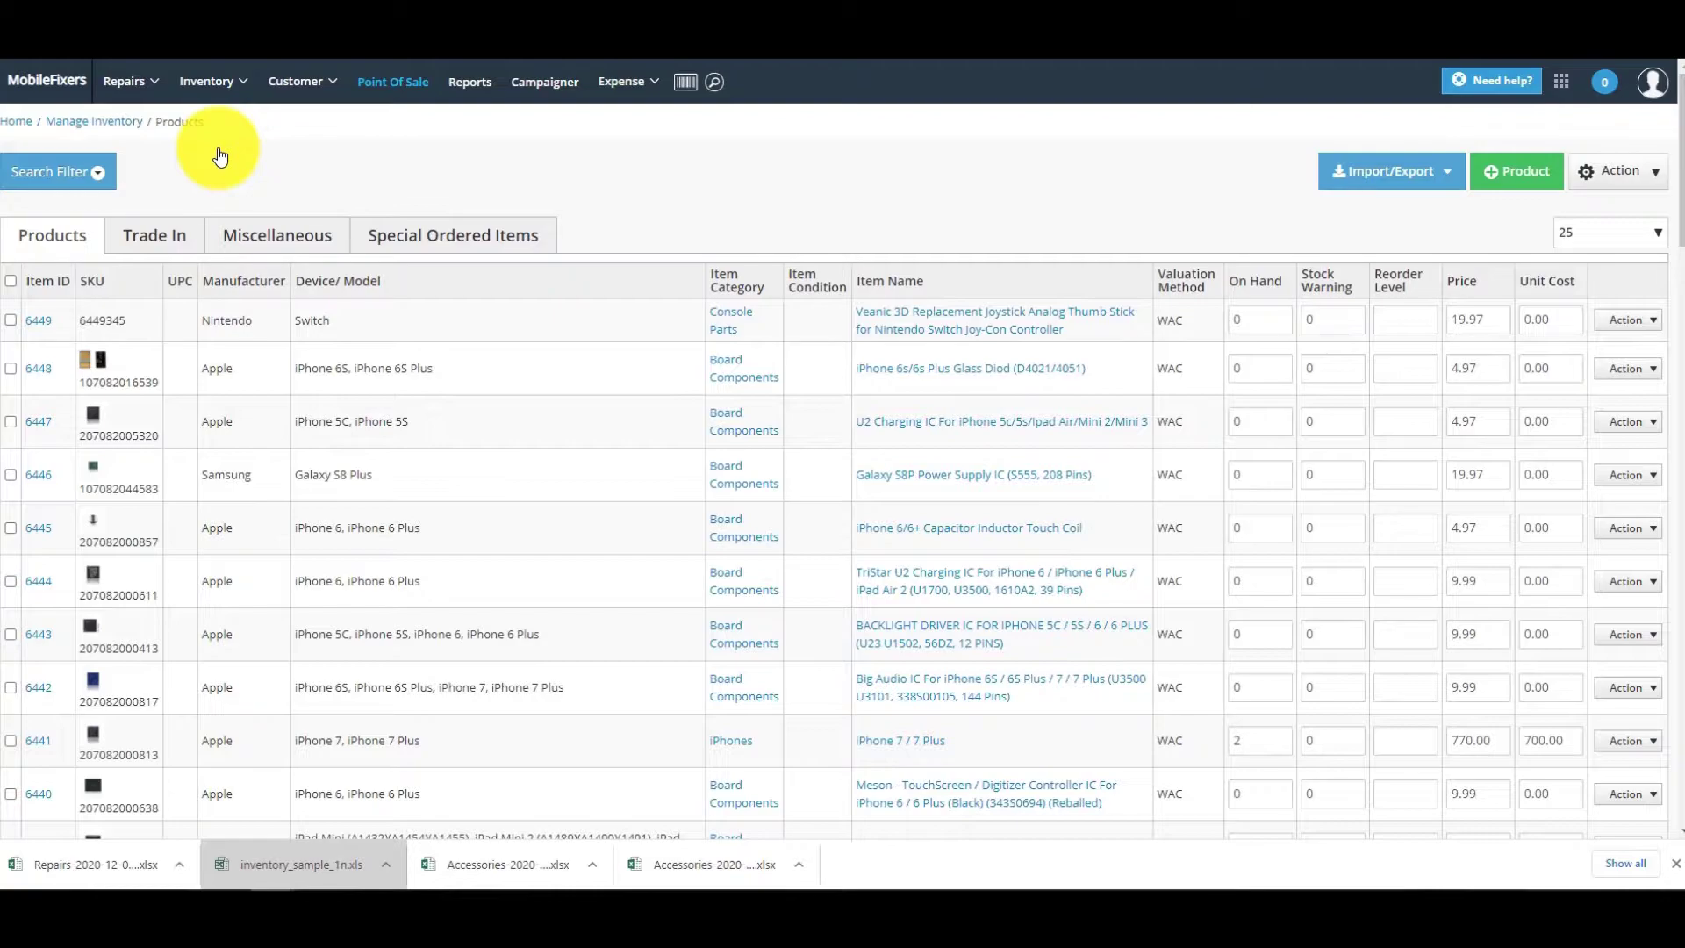
{"action": "left_click", "coordinate": [183, 198]}
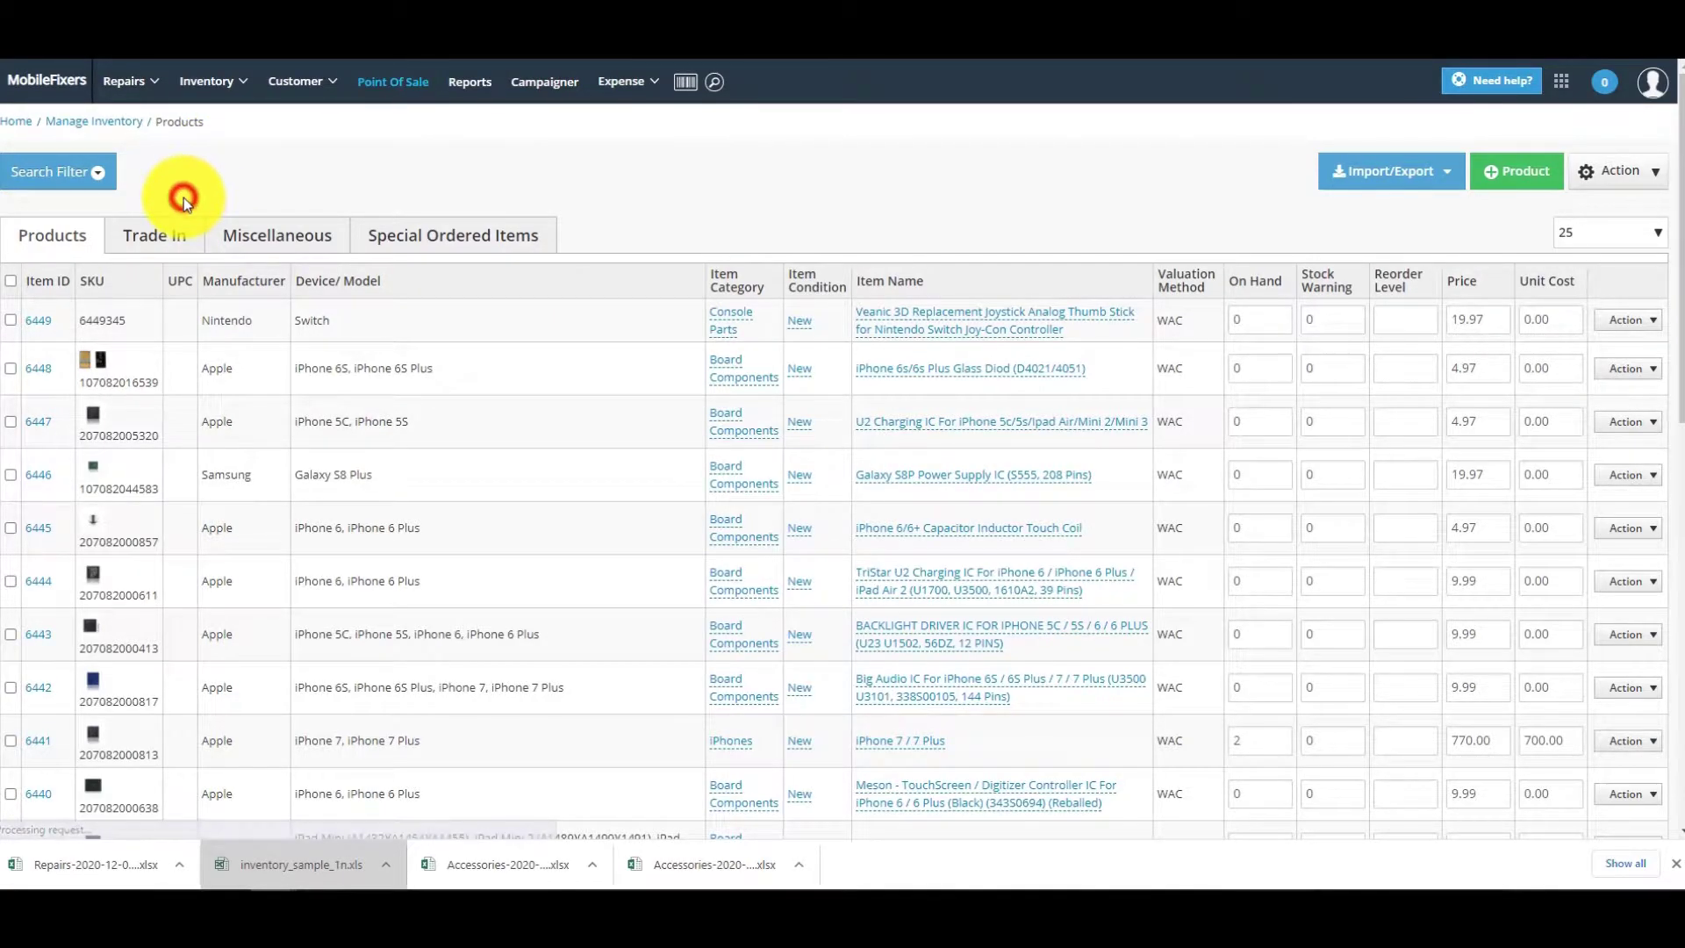
{"action": "left_click", "coordinate": [317, 199]}
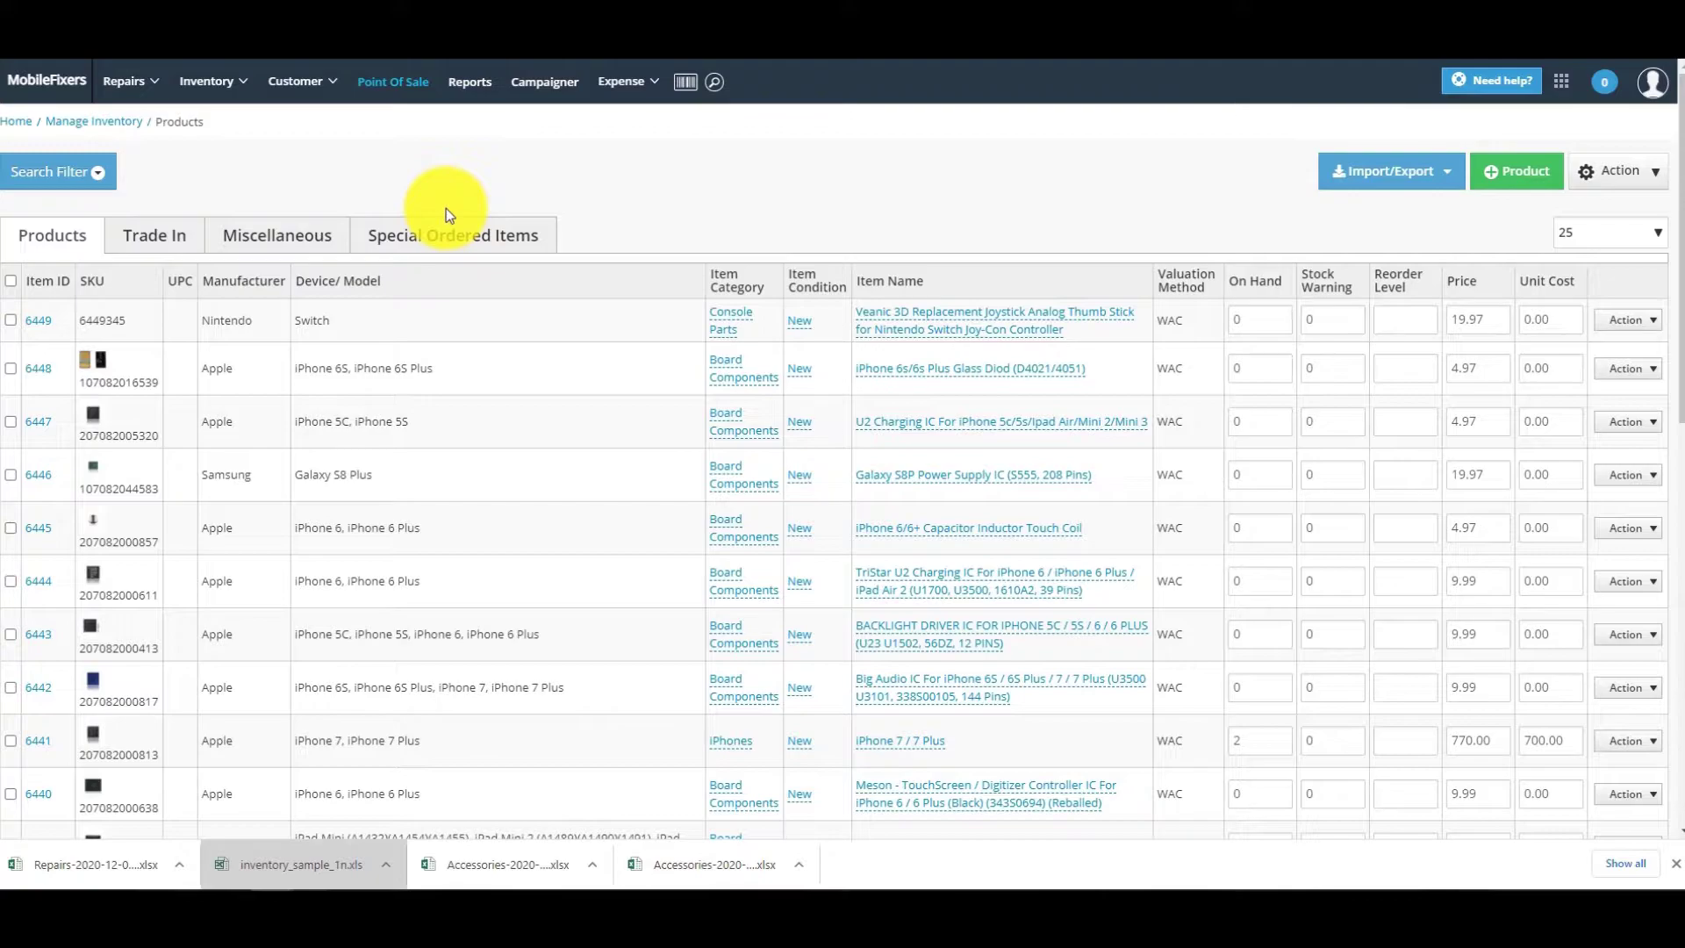
Export the product inventory to an Accessories spreadsheet
{"action": "left_click", "coordinate": [1440, 186]}
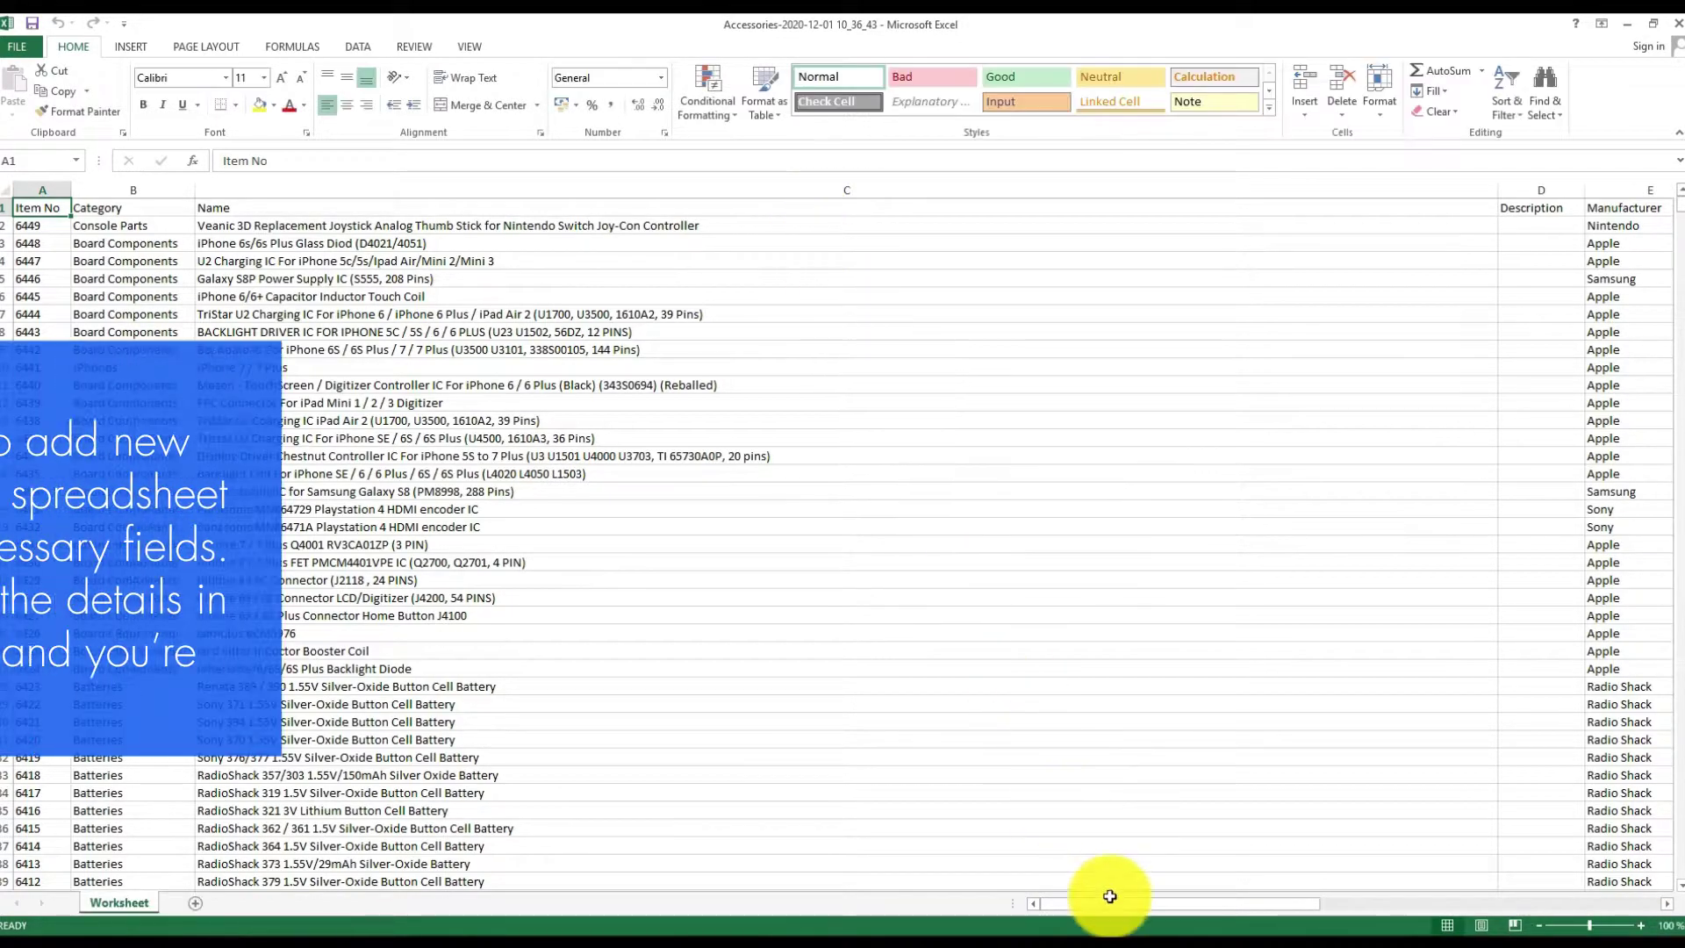
{"action": "left_click_drag", "start_coordinate": [1114, 903], "coordinate": [1327, 911]}
Delete row 25's New condition, then select its Physical Location and row 27's condition
{"action": "left_click", "coordinate": [1122, 635]}
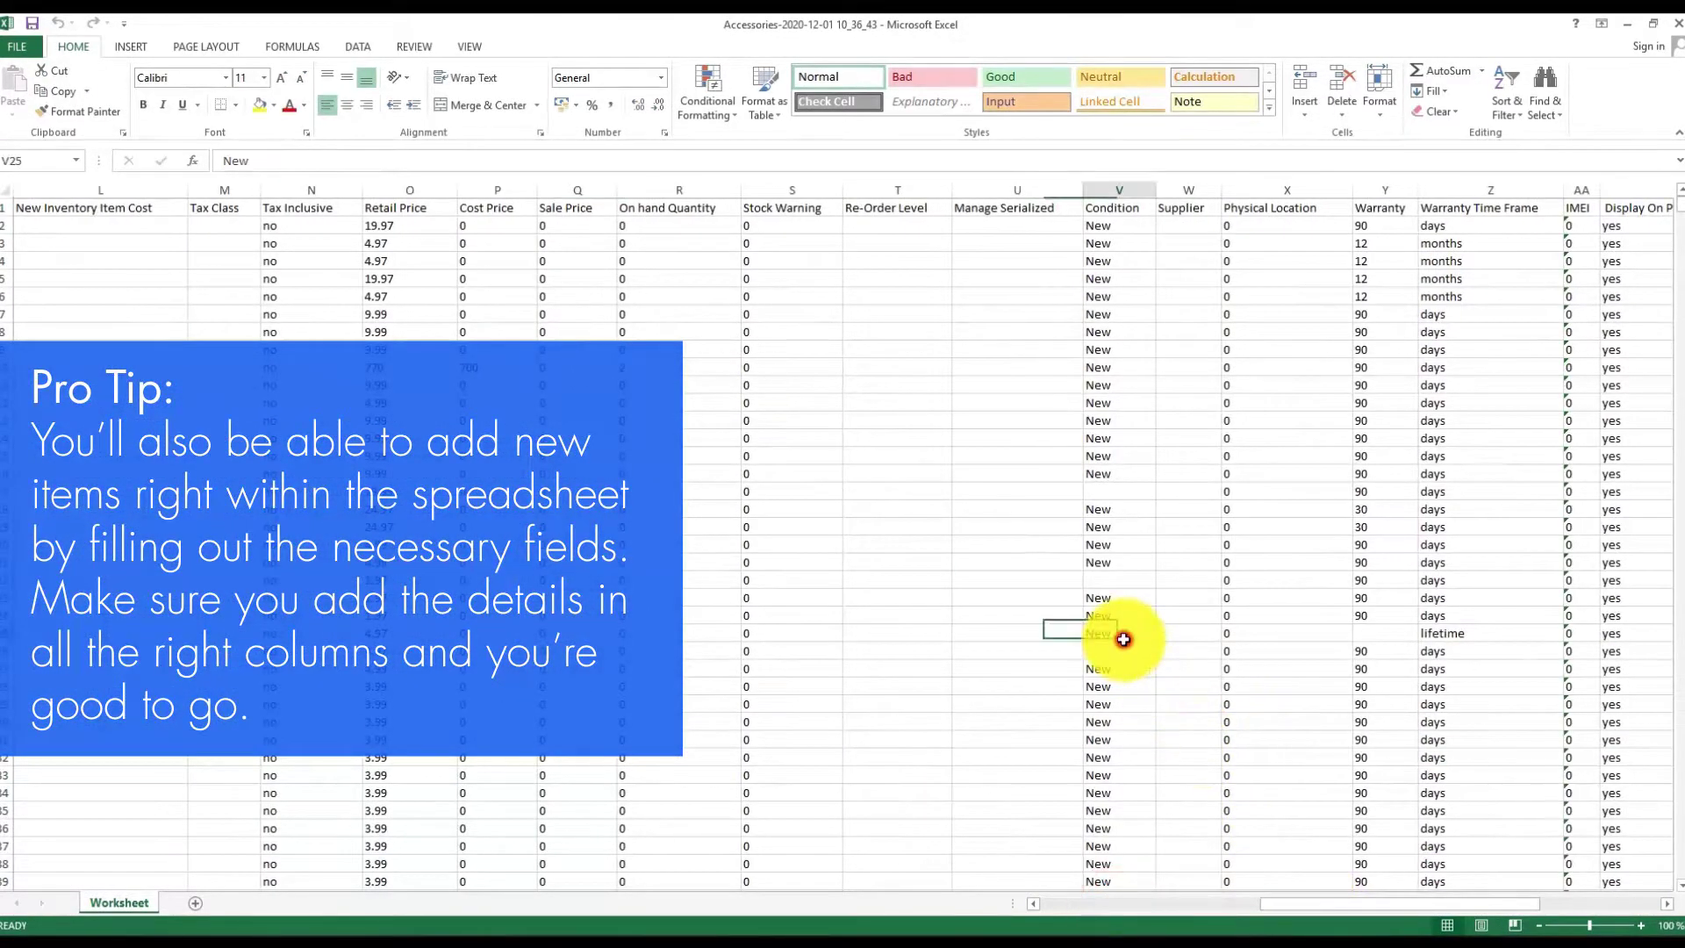
{"action": "key", "text": "Delete"}
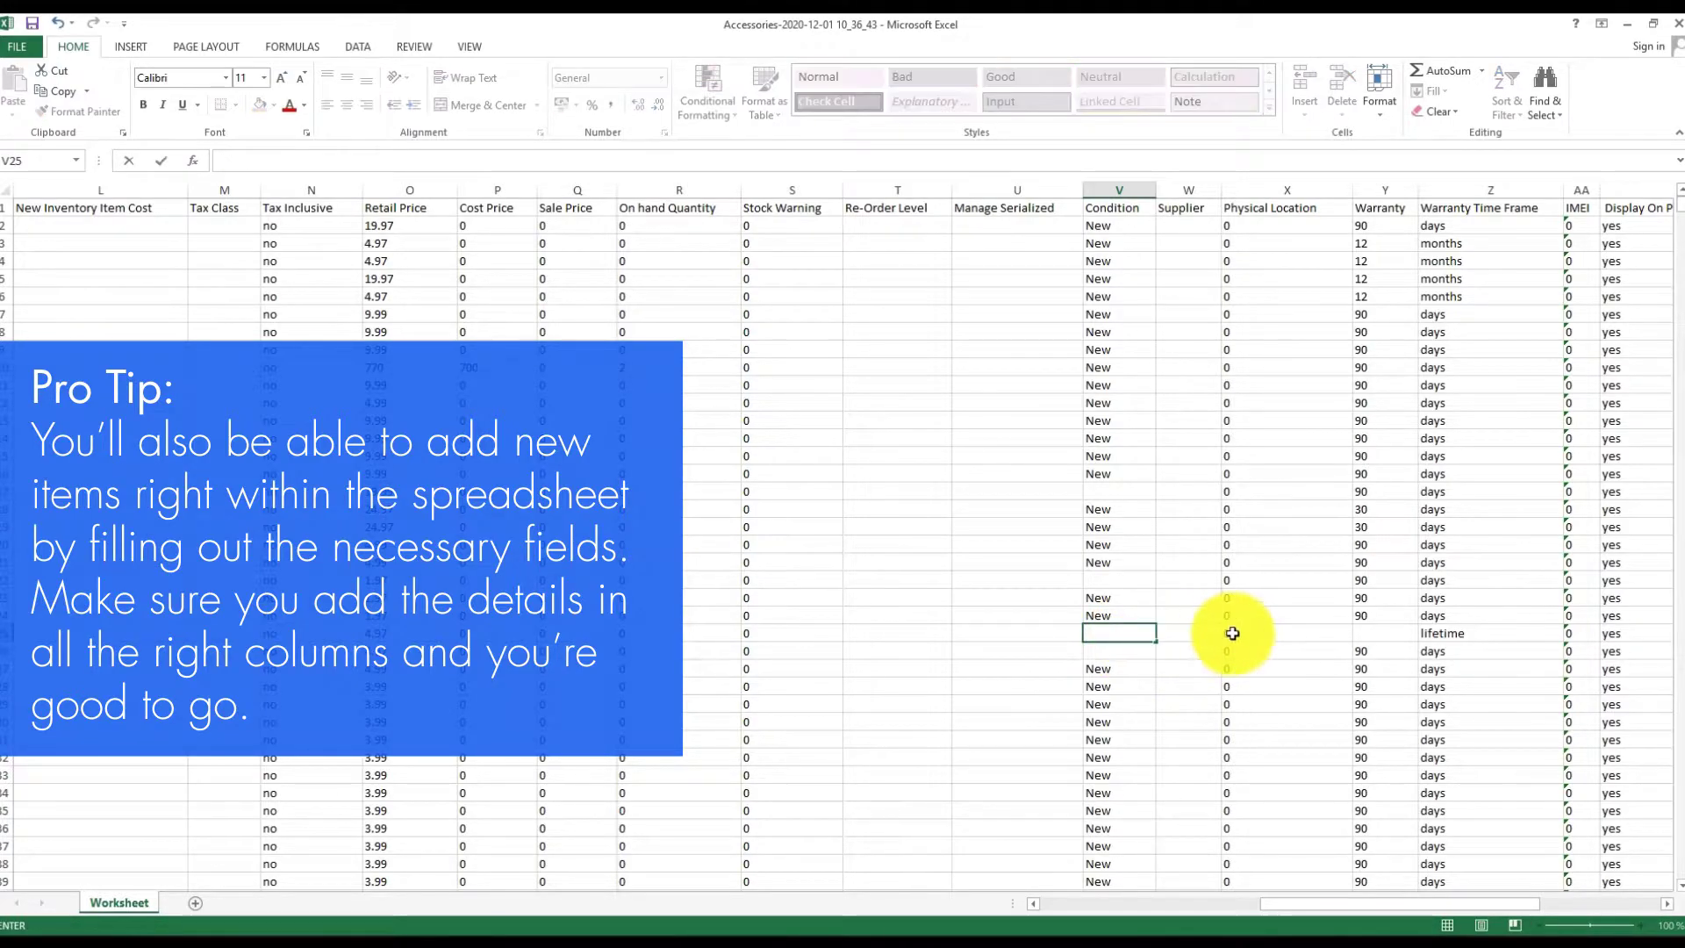
{"action": "type", "text": "4"}
{"action": "left_click", "coordinate": [1233, 633]}
{"action": "left_click", "coordinate": [1147, 669]}
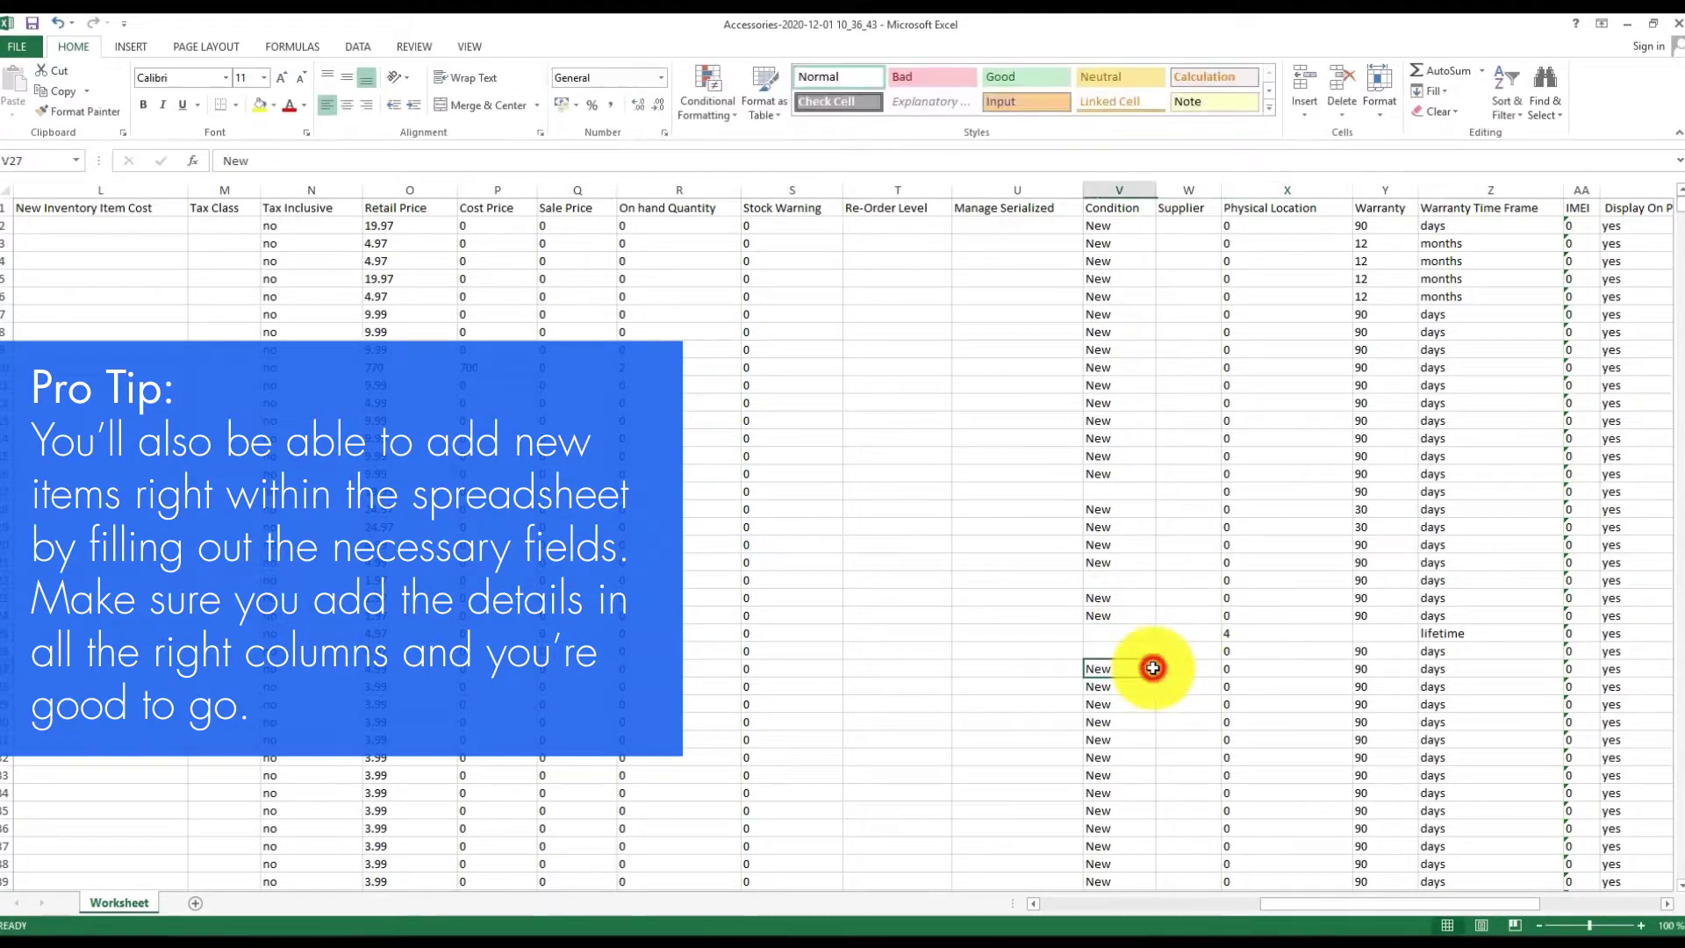
{"action": "left_click_drag", "start_coordinate": [1317, 904], "coordinate": [1094, 905]}
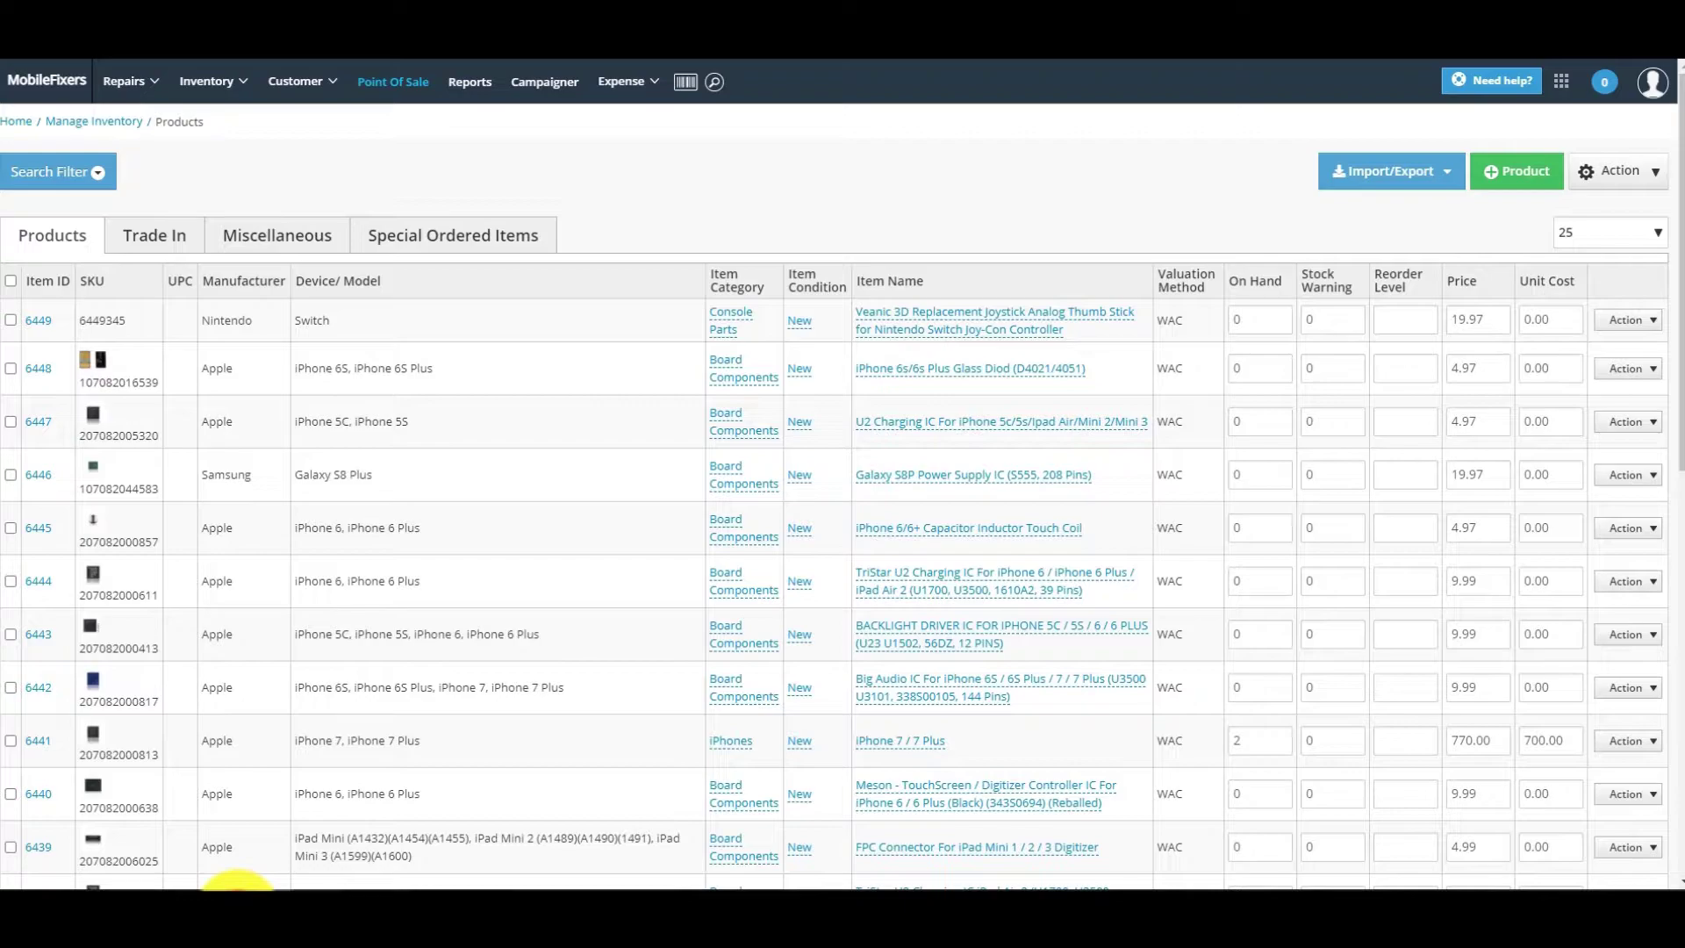
Choose Import Inventory from the Import/Export menu
{"action": "left_click", "coordinate": [1391, 172]}
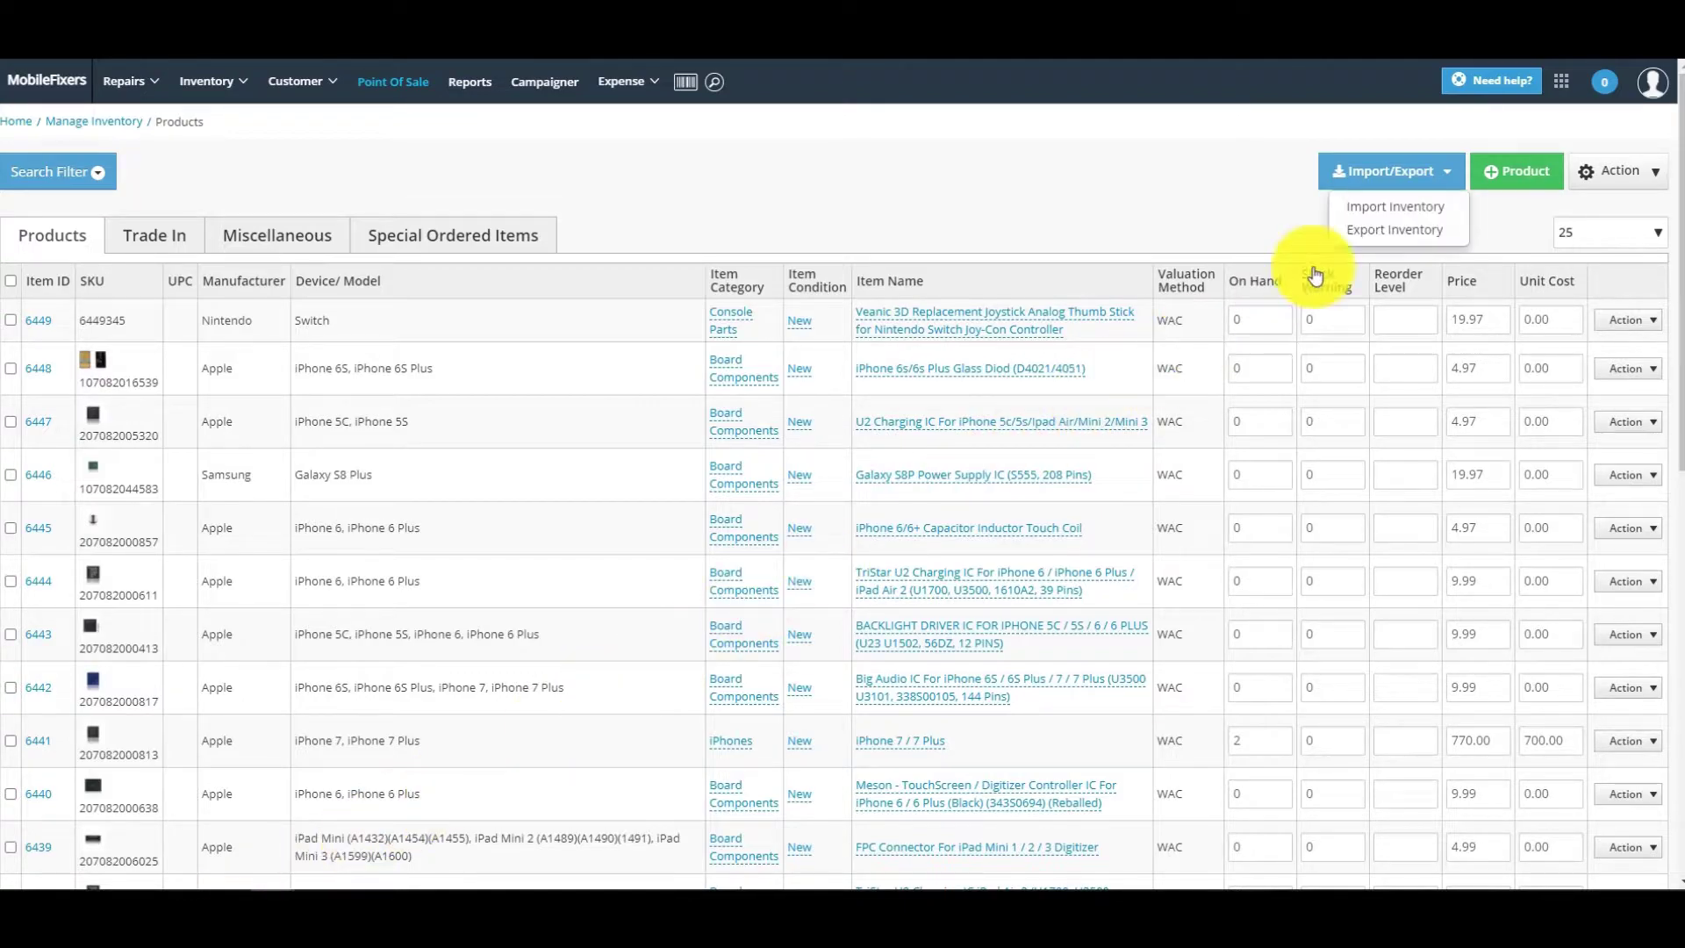
{"action": "left_click", "coordinate": [1408, 218]}
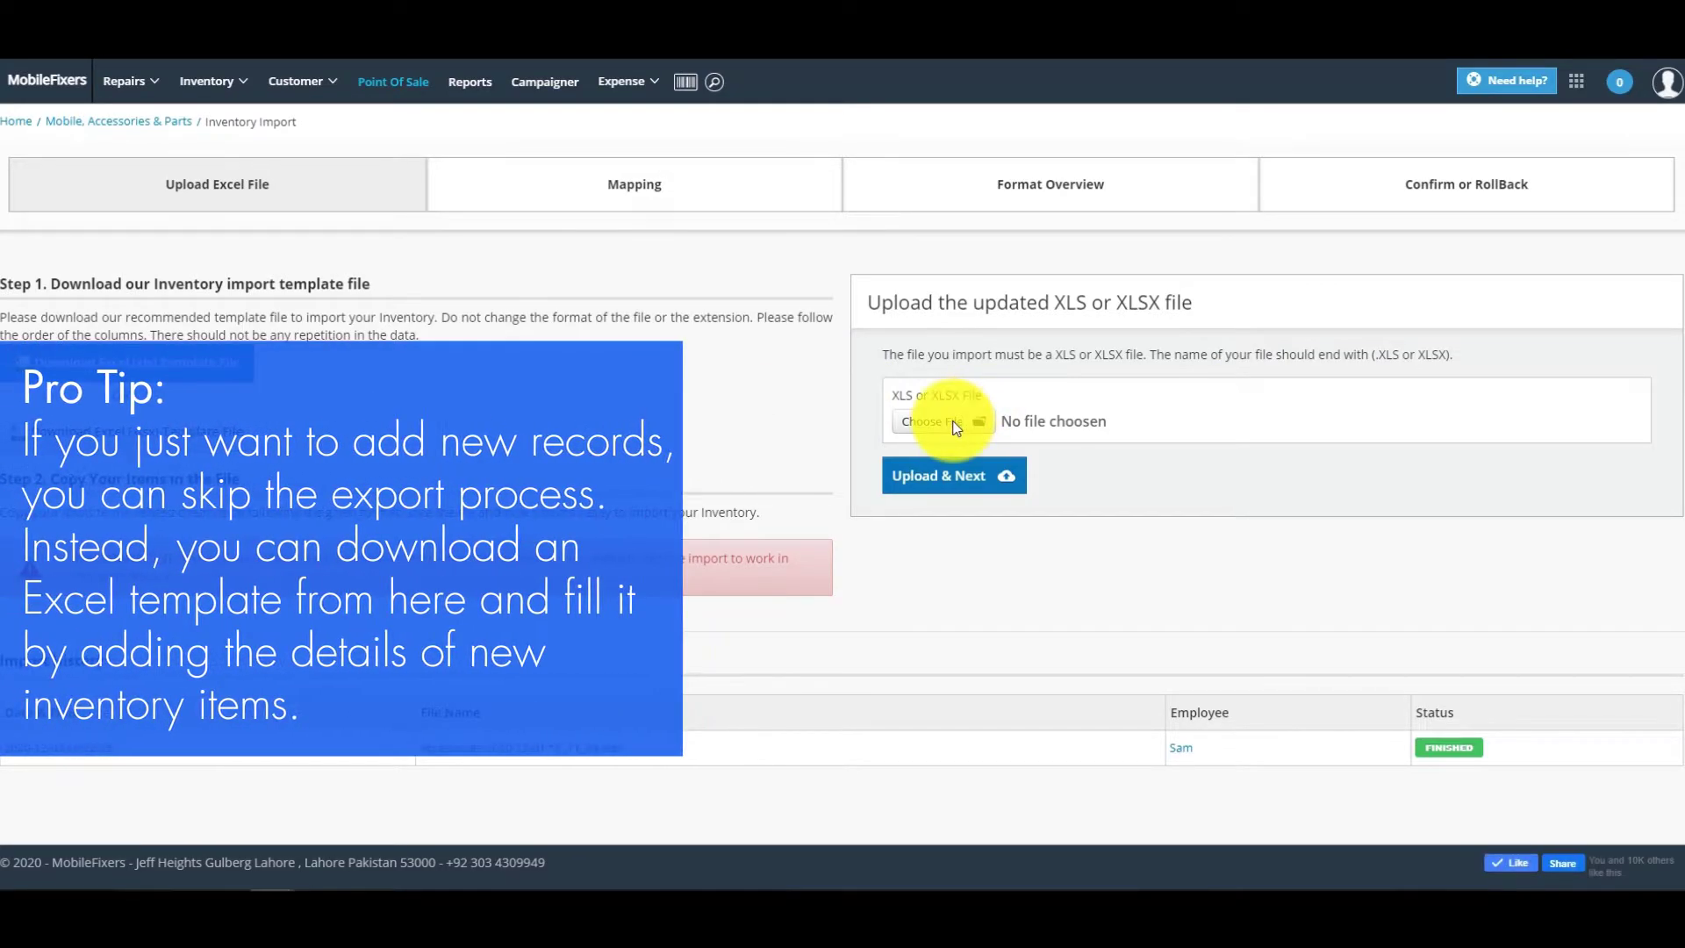
Upload the edited Accessories workbook from Downloads and advance to Mapping
{"action": "left_click", "coordinate": [956, 427]}
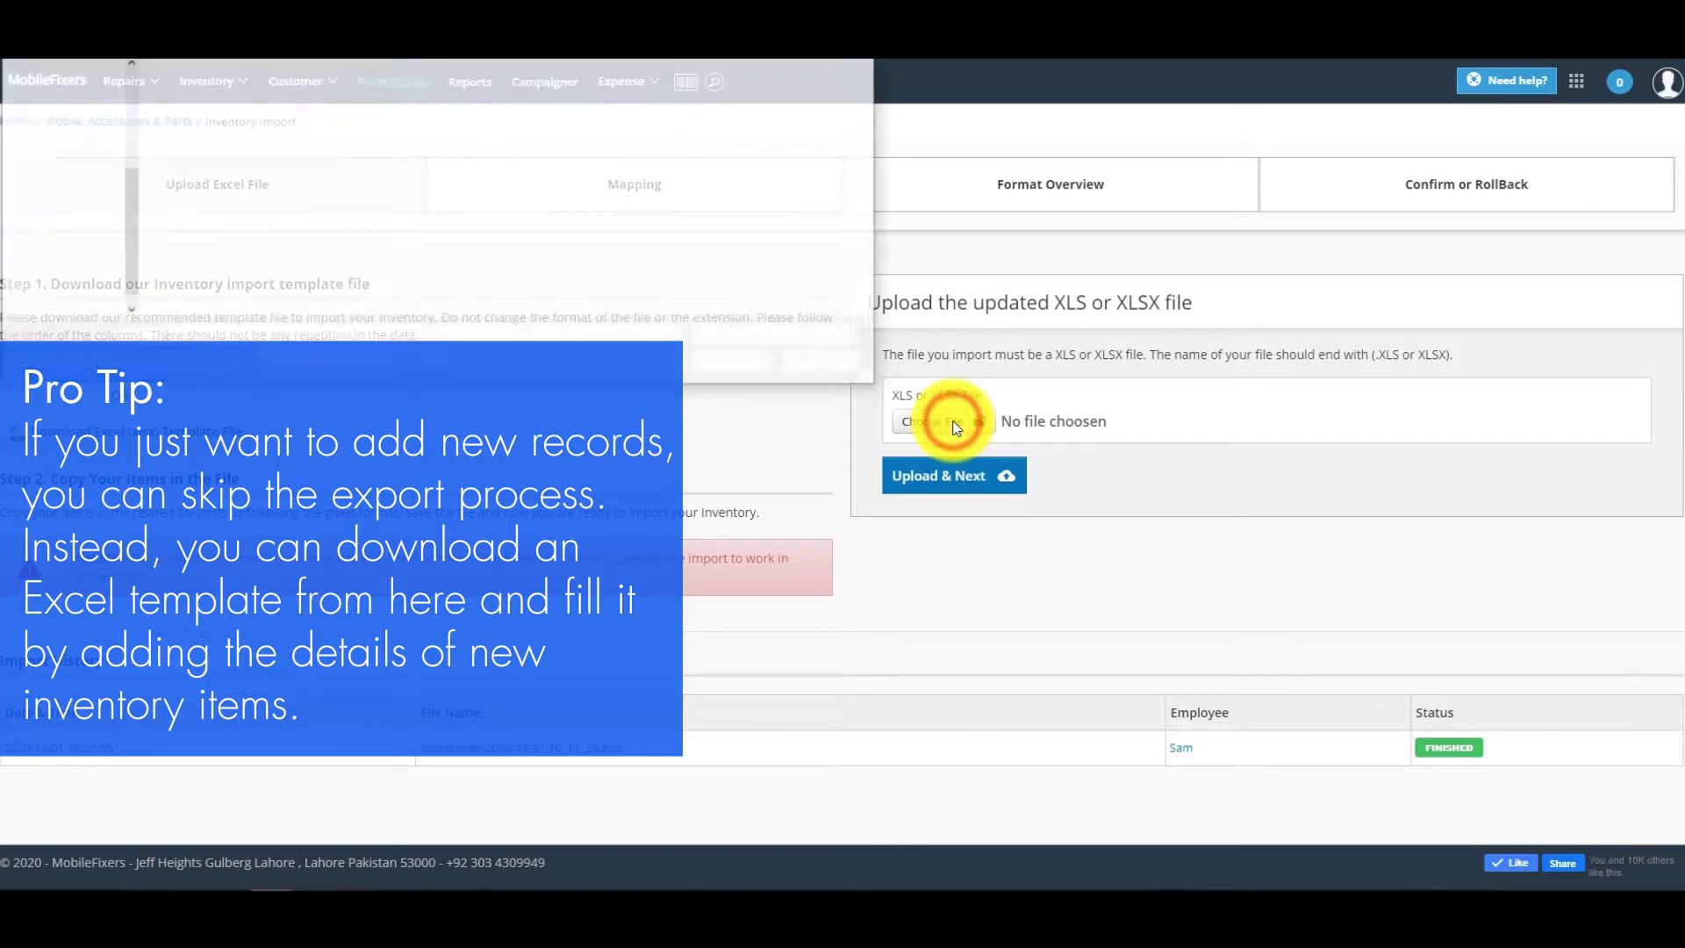
{"action": "double_click", "coordinate": [250, 89]}
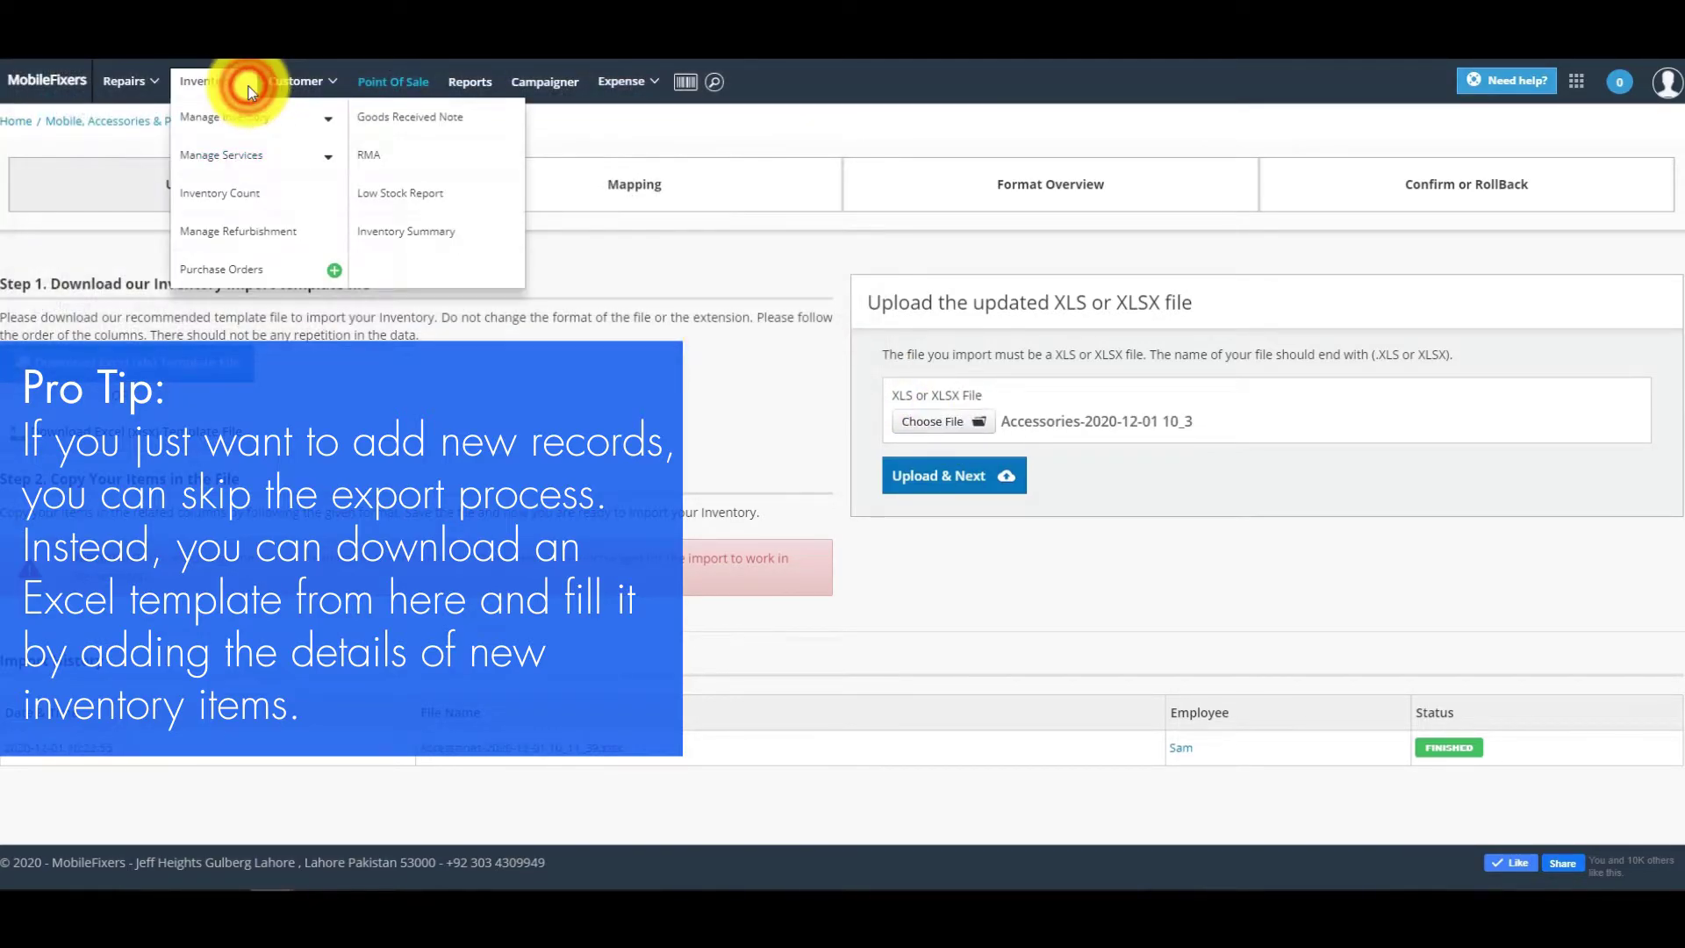
{"action": "left_click", "coordinate": [945, 479]}
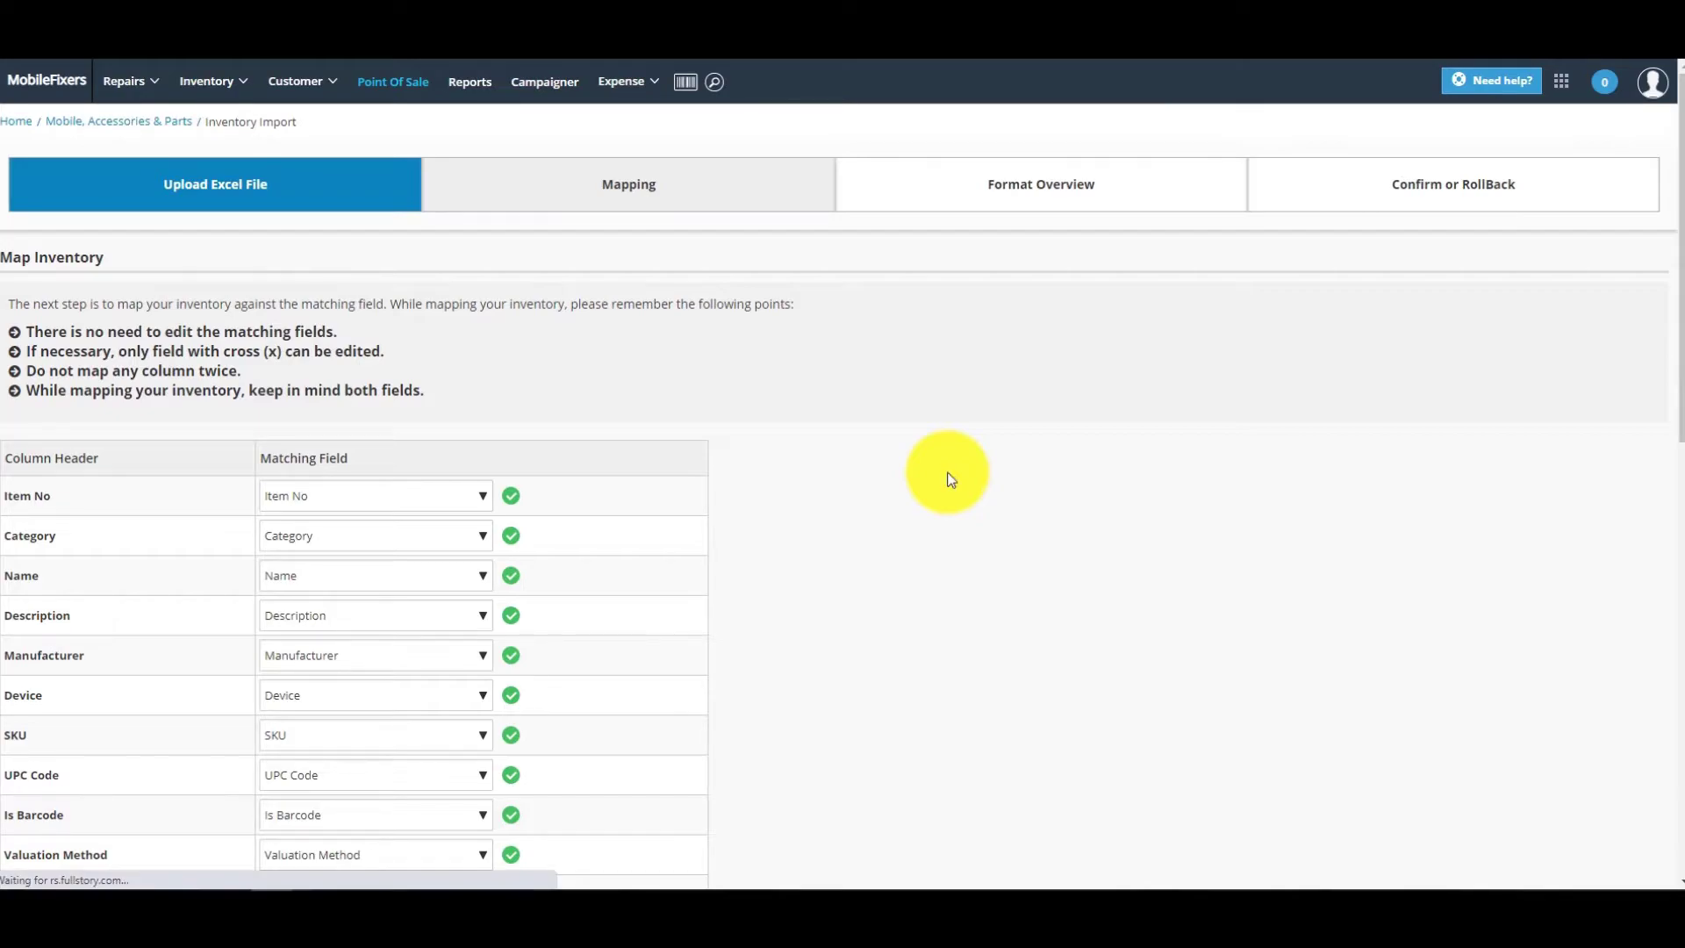
{"action": "scroll", "coordinate": [777, 495], "scroll_direction": "down", "scroll_amount": 3}
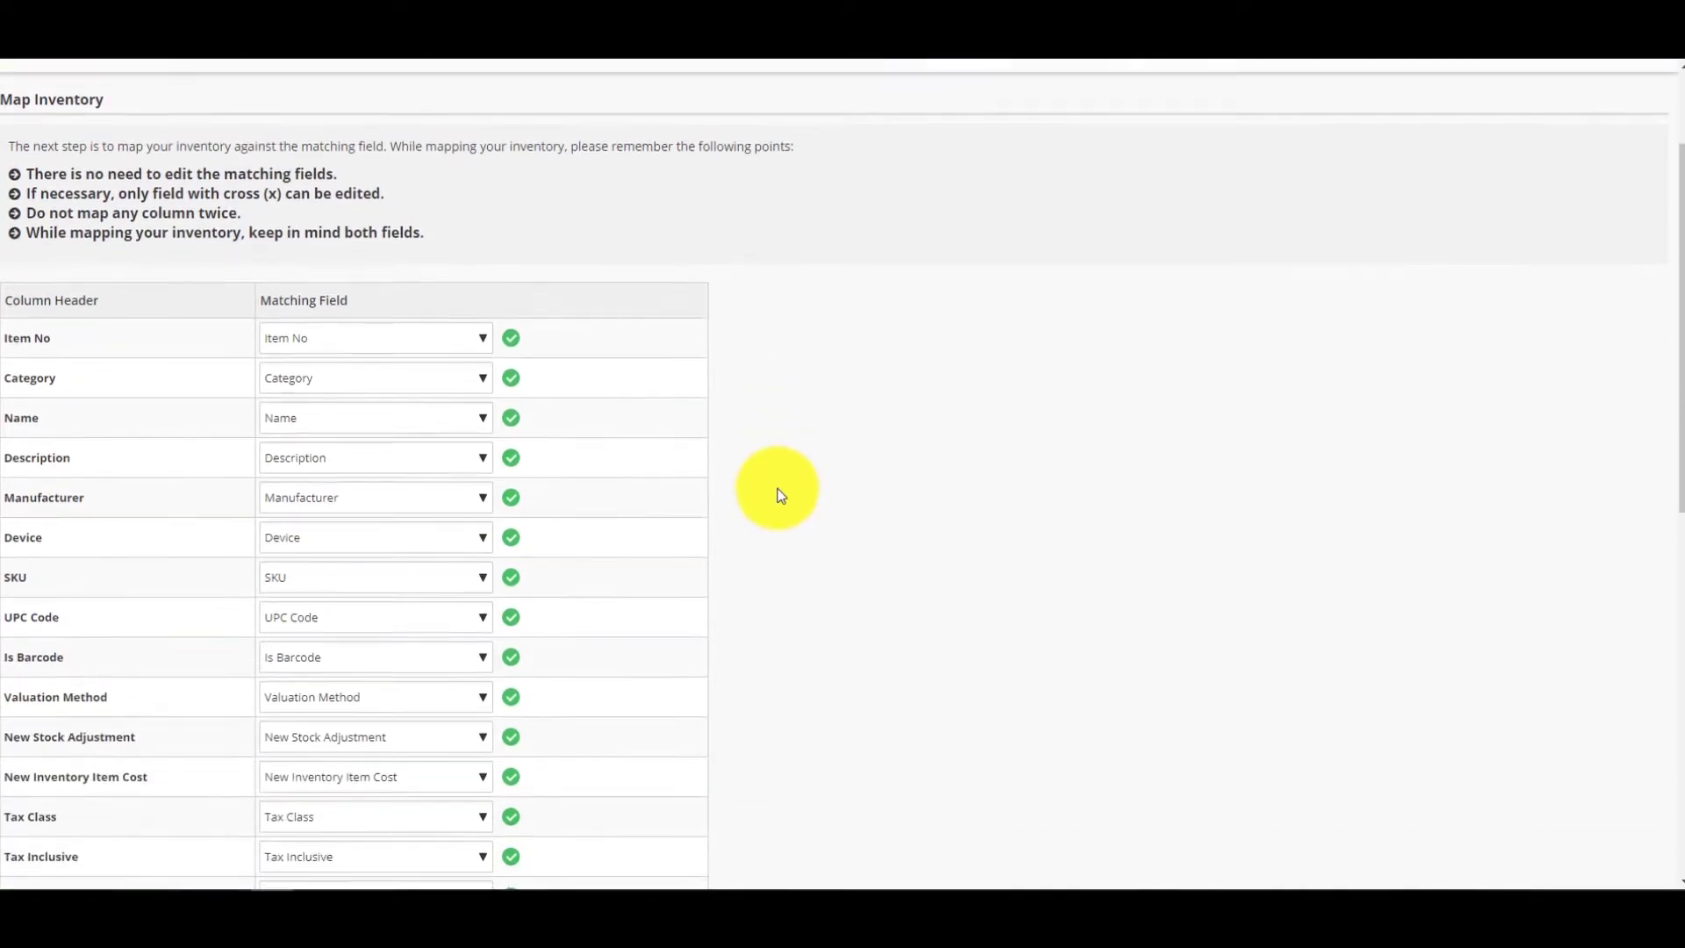
{"action": "scroll", "coordinate": [778, 496], "scroll_direction": "down", "scroll_amount": 2}
{"action": "scroll", "coordinate": [777, 495], "scroll_direction": "down", "scroll_amount": 1}
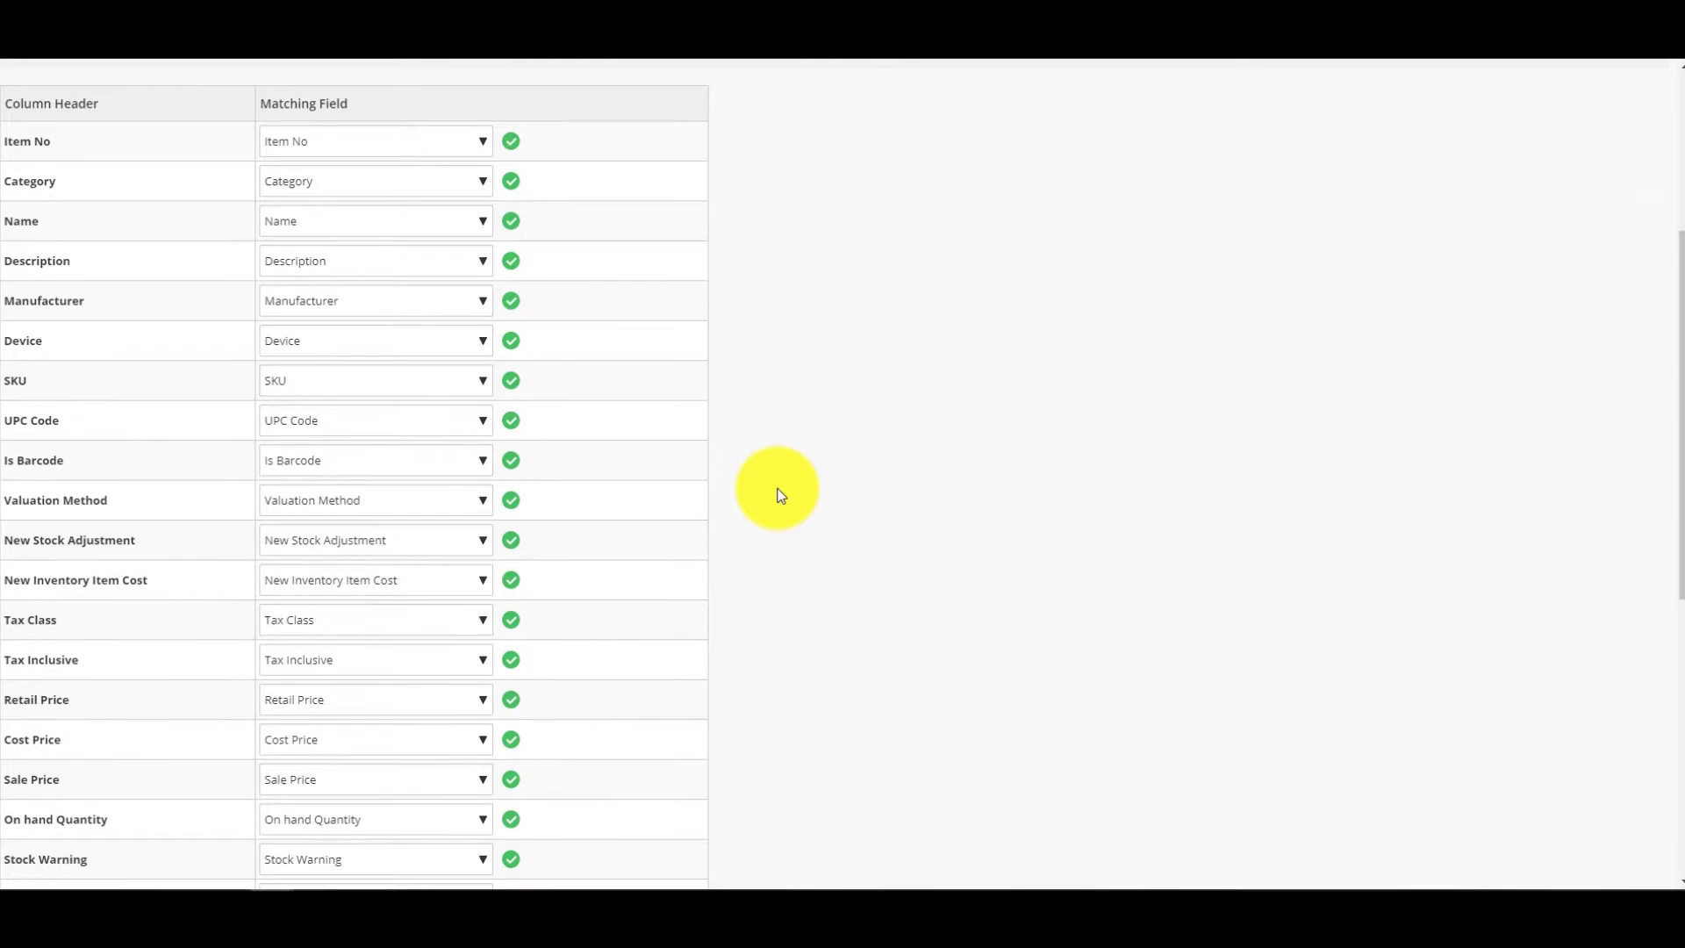
{"action": "scroll", "coordinate": [777, 495], "scroll_direction": "down", "scroll_amount": 1}
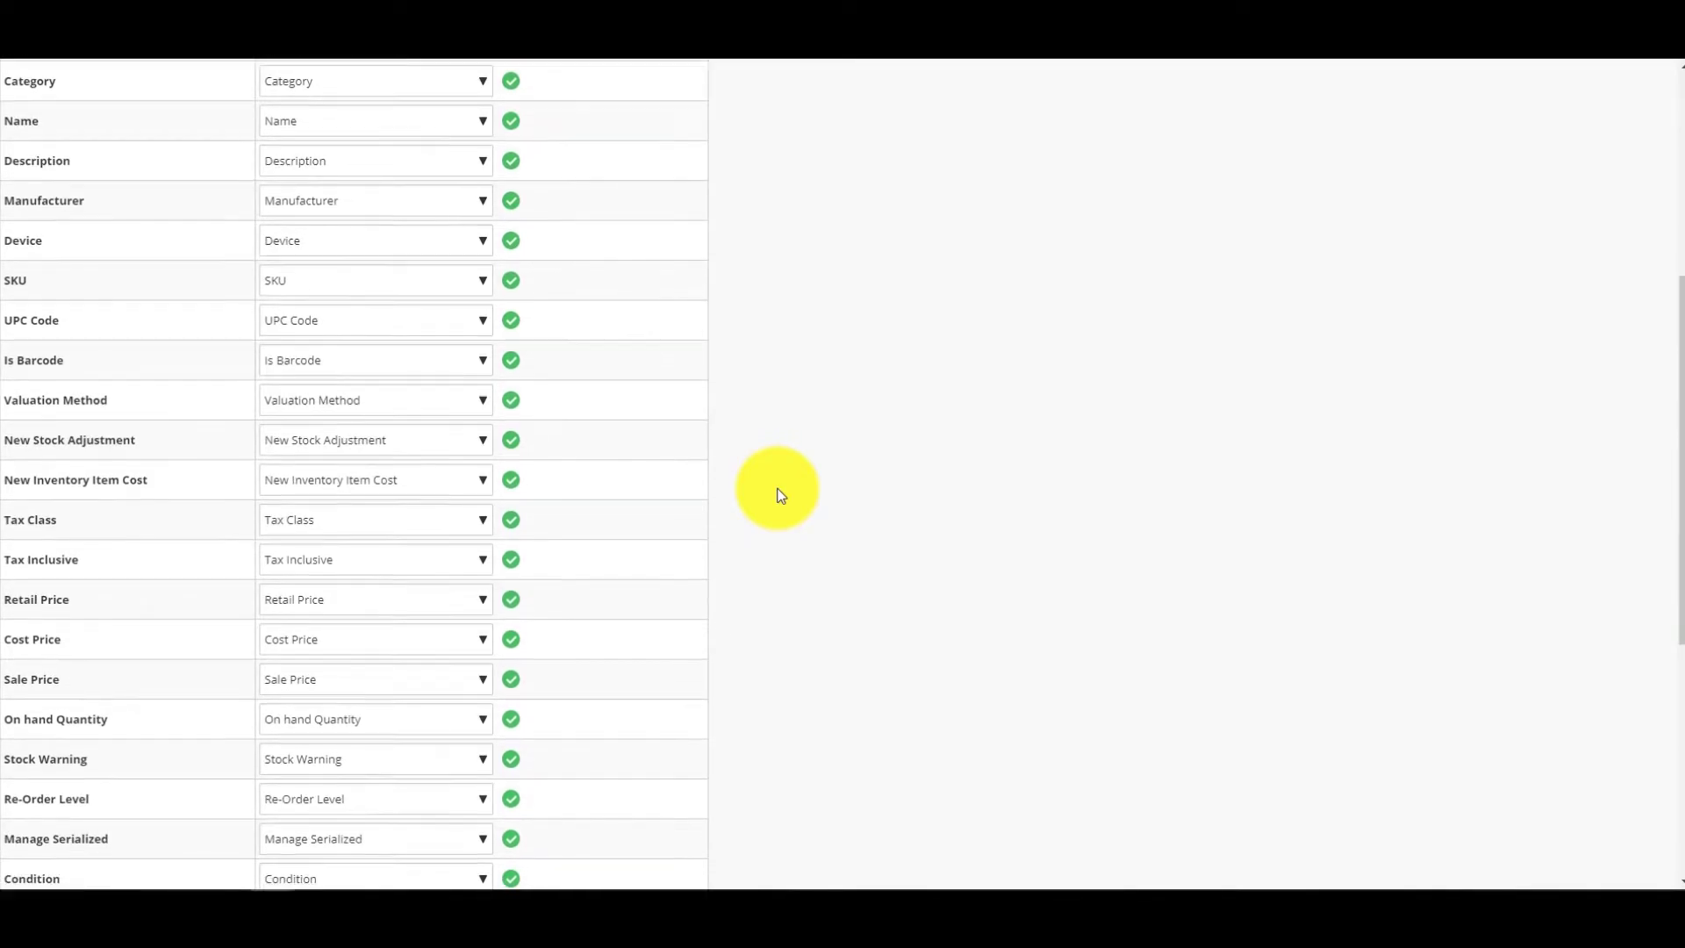
{"action": "scroll", "coordinate": [777, 495], "scroll_direction": "down", "scroll_amount": 1}
{"action": "scroll", "coordinate": [777, 496], "scroll_direction": "down", "scroll_amount": 1}
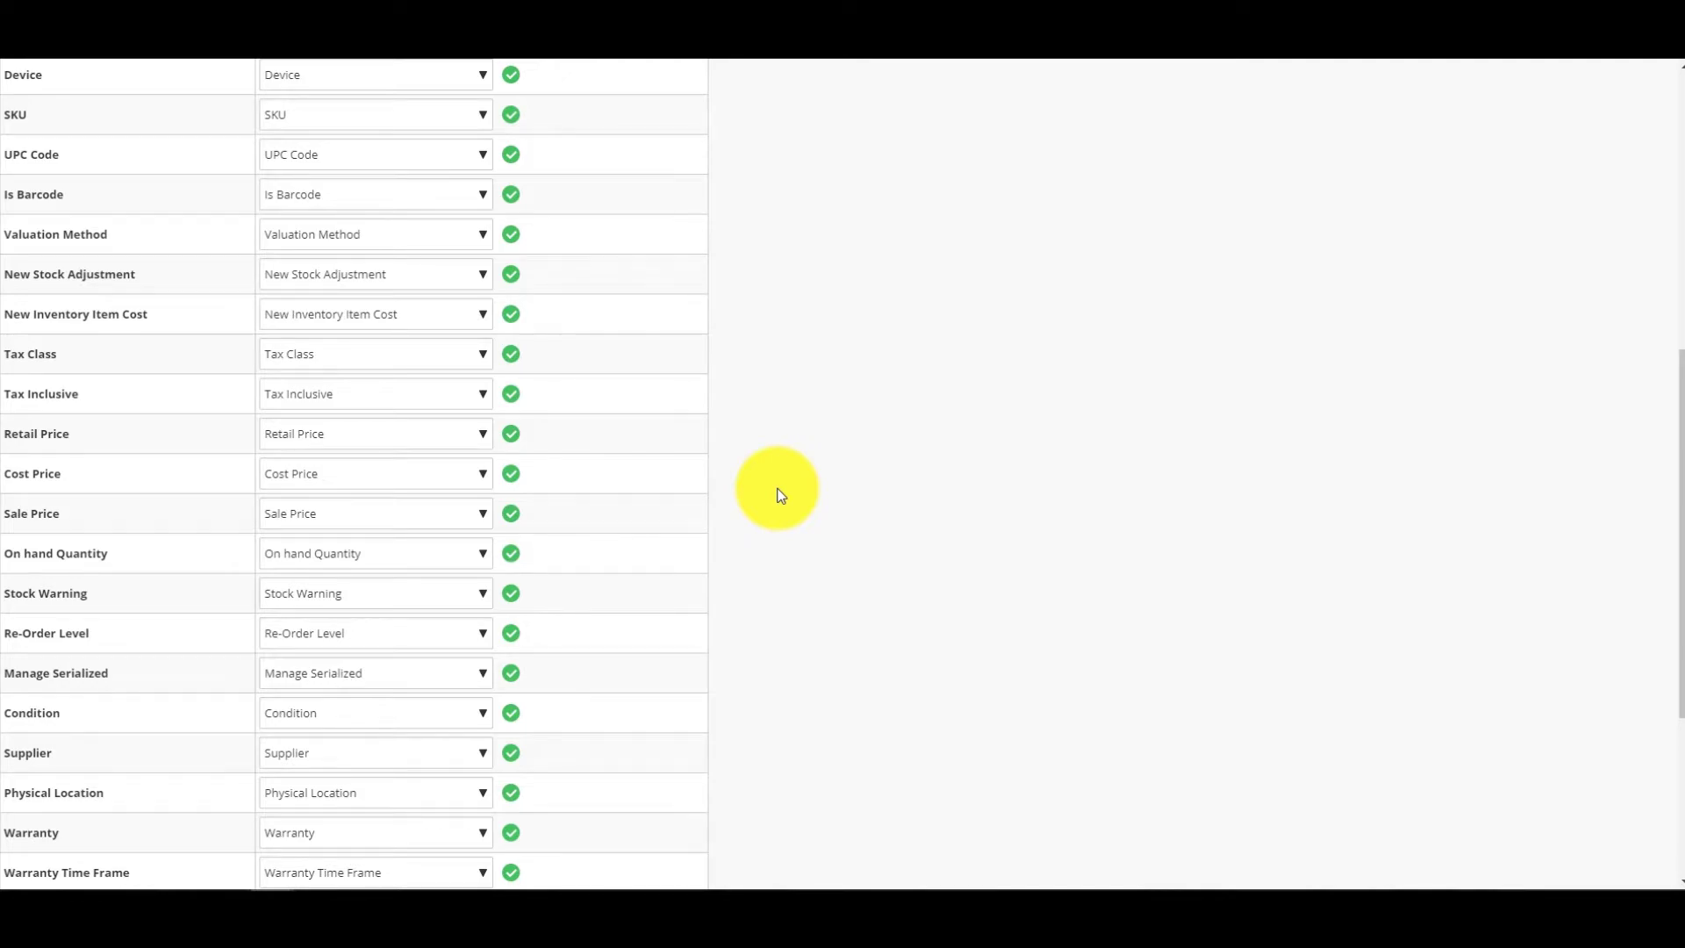
{"action": "scroll", "coordinate": [777, 495], "scroll_direction": "down", "scroll_amount": 1}
{"action": "scroll", "coordinate": [777, 495], "scroll_direction": "down", "scroll_amount": 2}
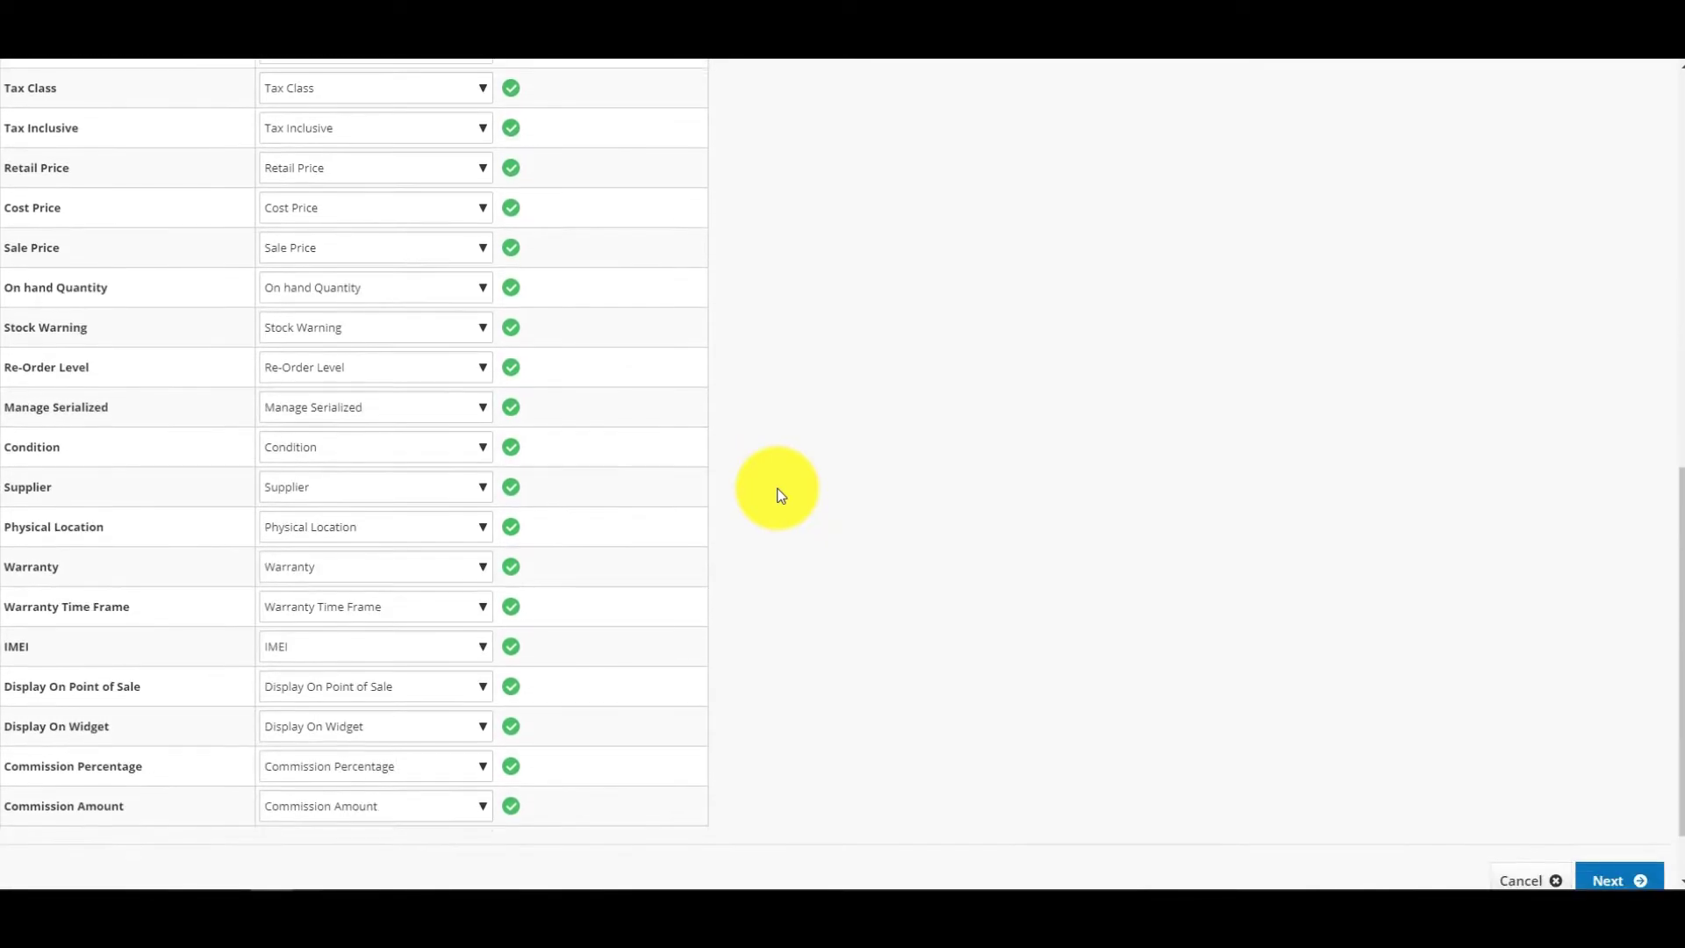
{"action": "scroll", "coordinate": [776, 496], "scroll_direction": "down", "scroll_amount": 1}
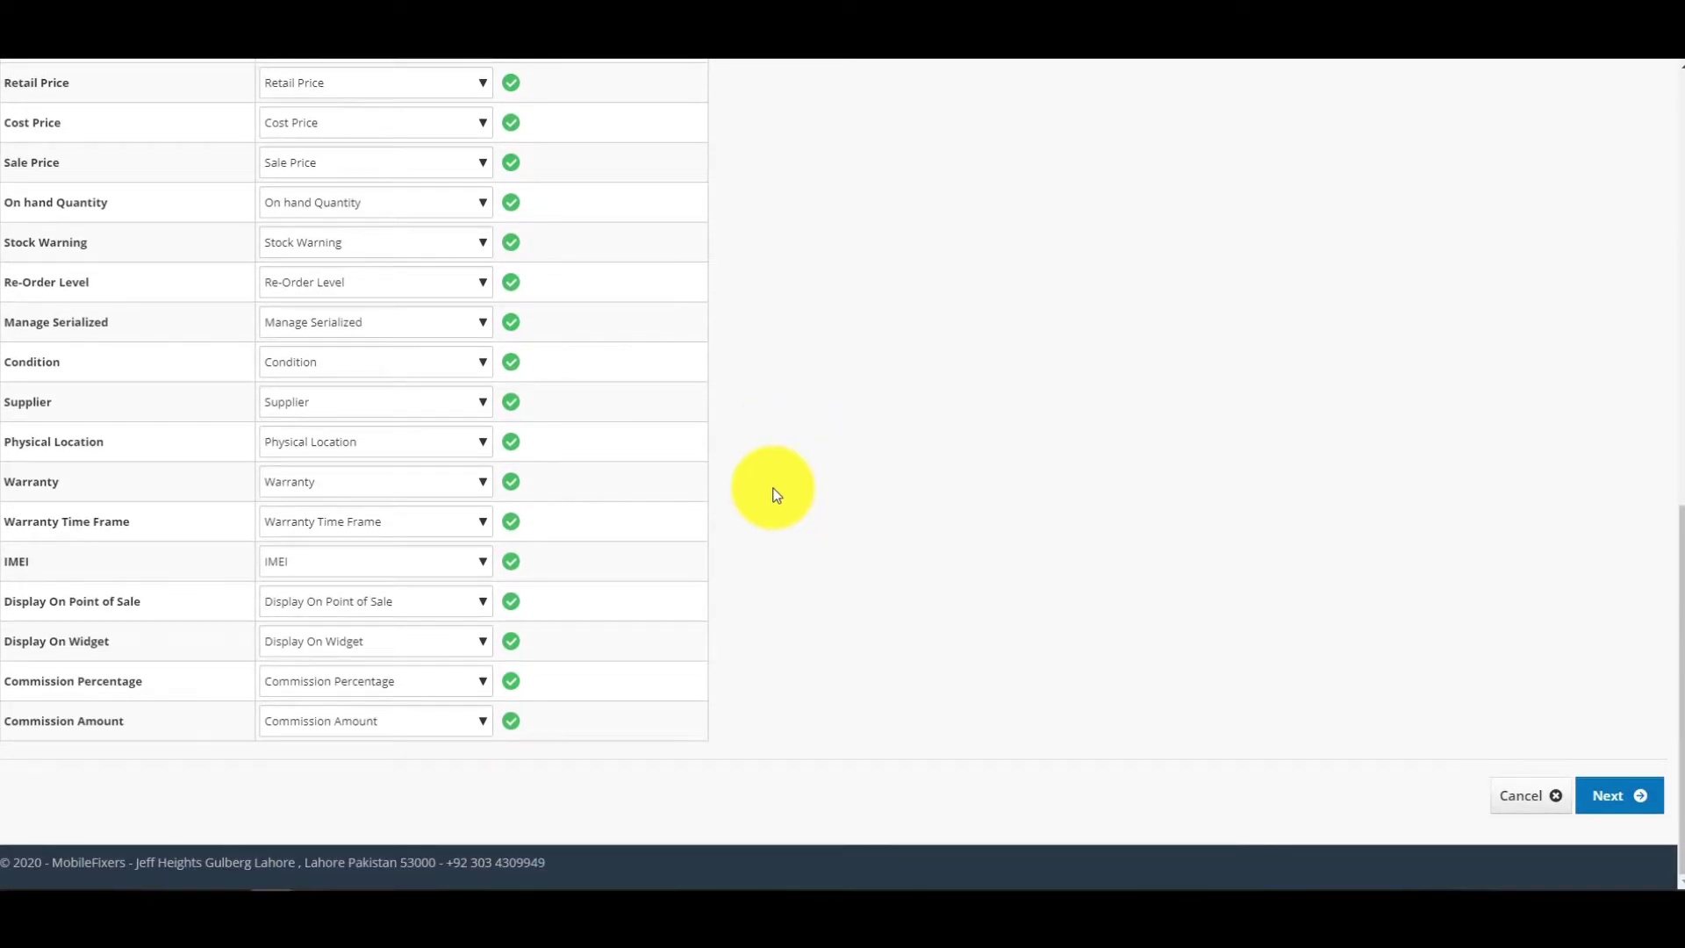
Check the Physical Location field choices and keep it matched to Physical Location
{"action": "left_click", "coordinate": [464, 455]}
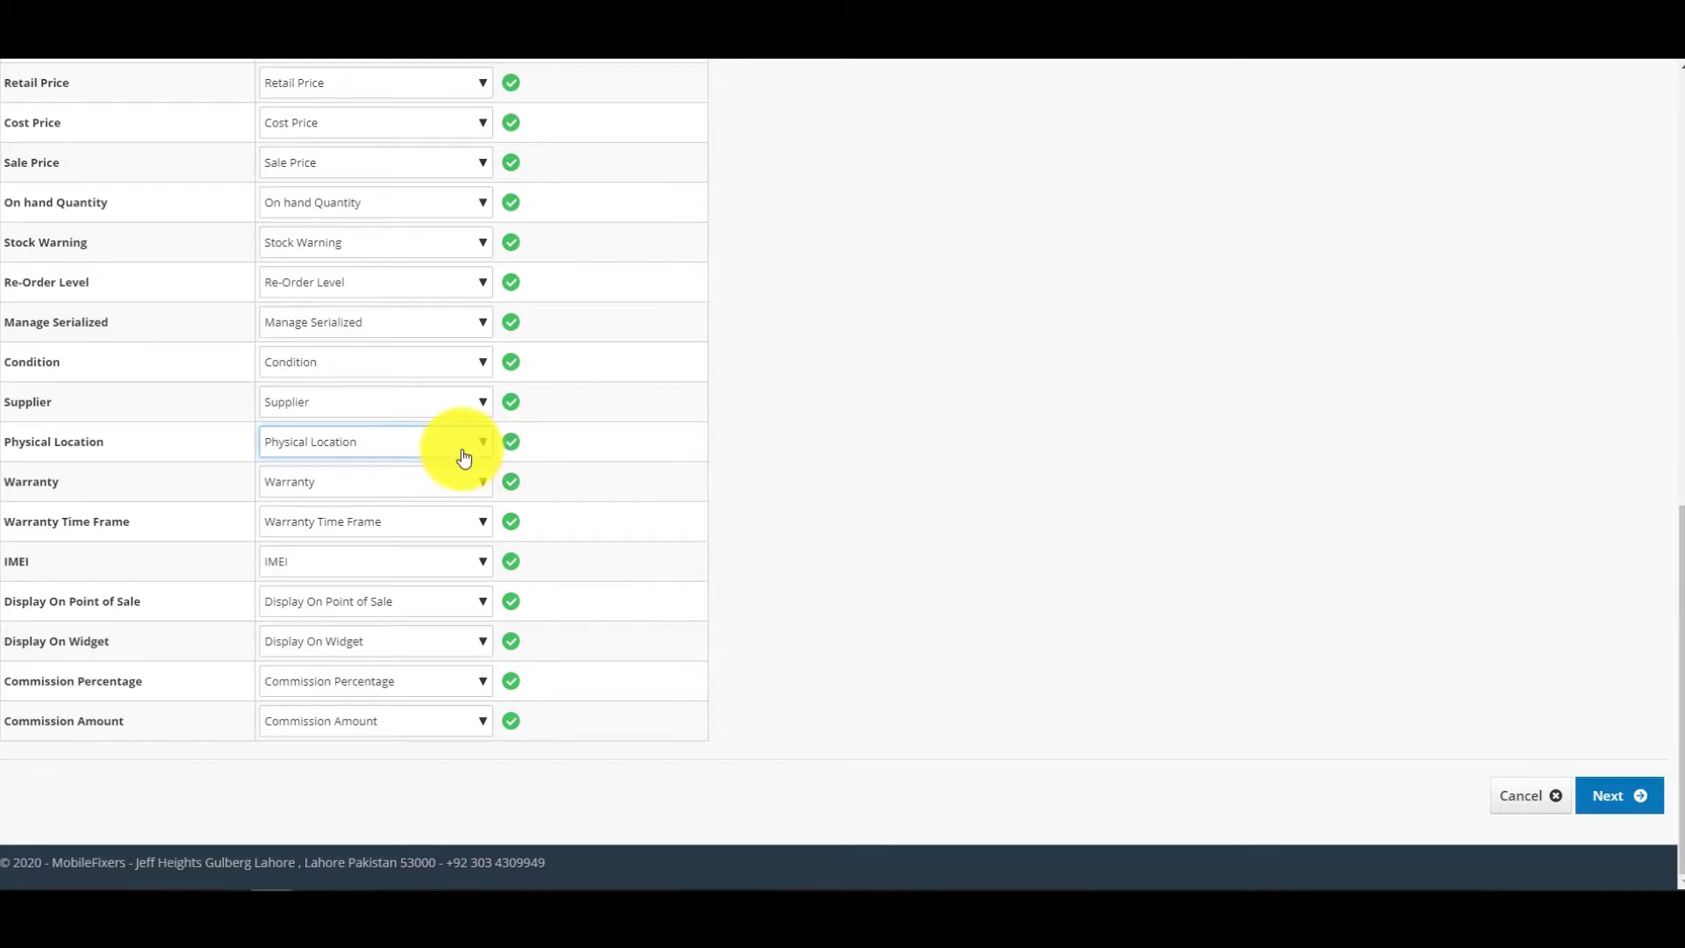
{"action": "left_click", "coordinate": [461, 449]}
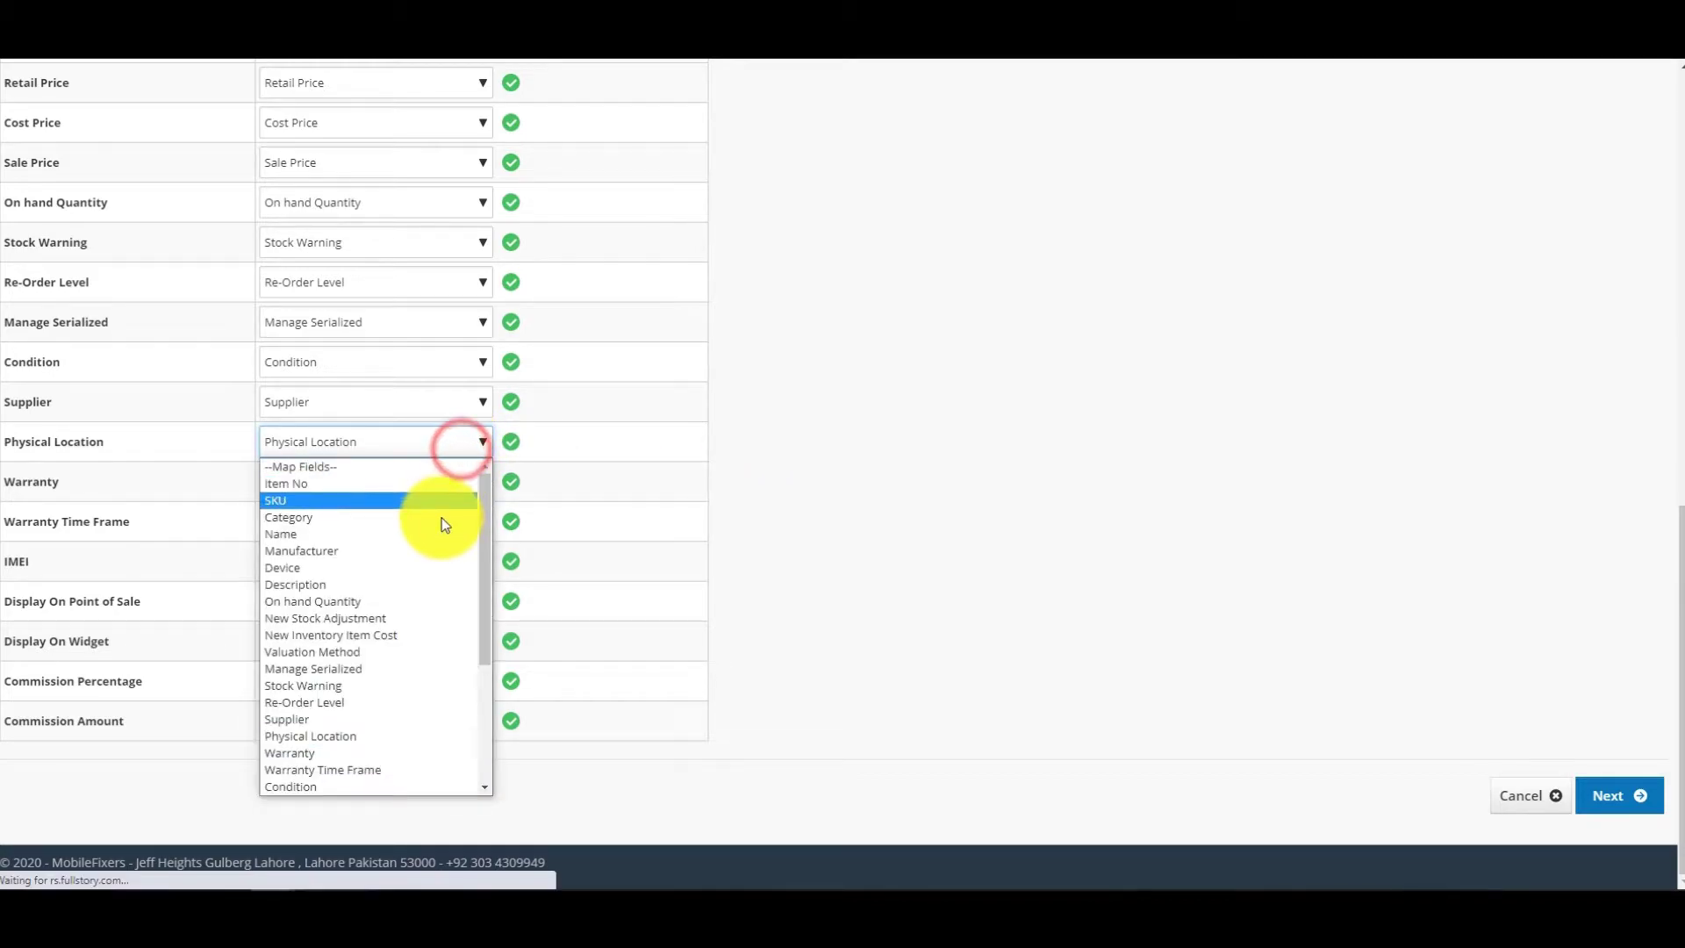
{"action": "scroll", "coordinate": [442, 517], "scroll_direction": "down", "scroll_amount": 2}
{"action": "scroll", "coordinate": [441, 517], "scroll_direction": "down", "scroll_amount": 2}
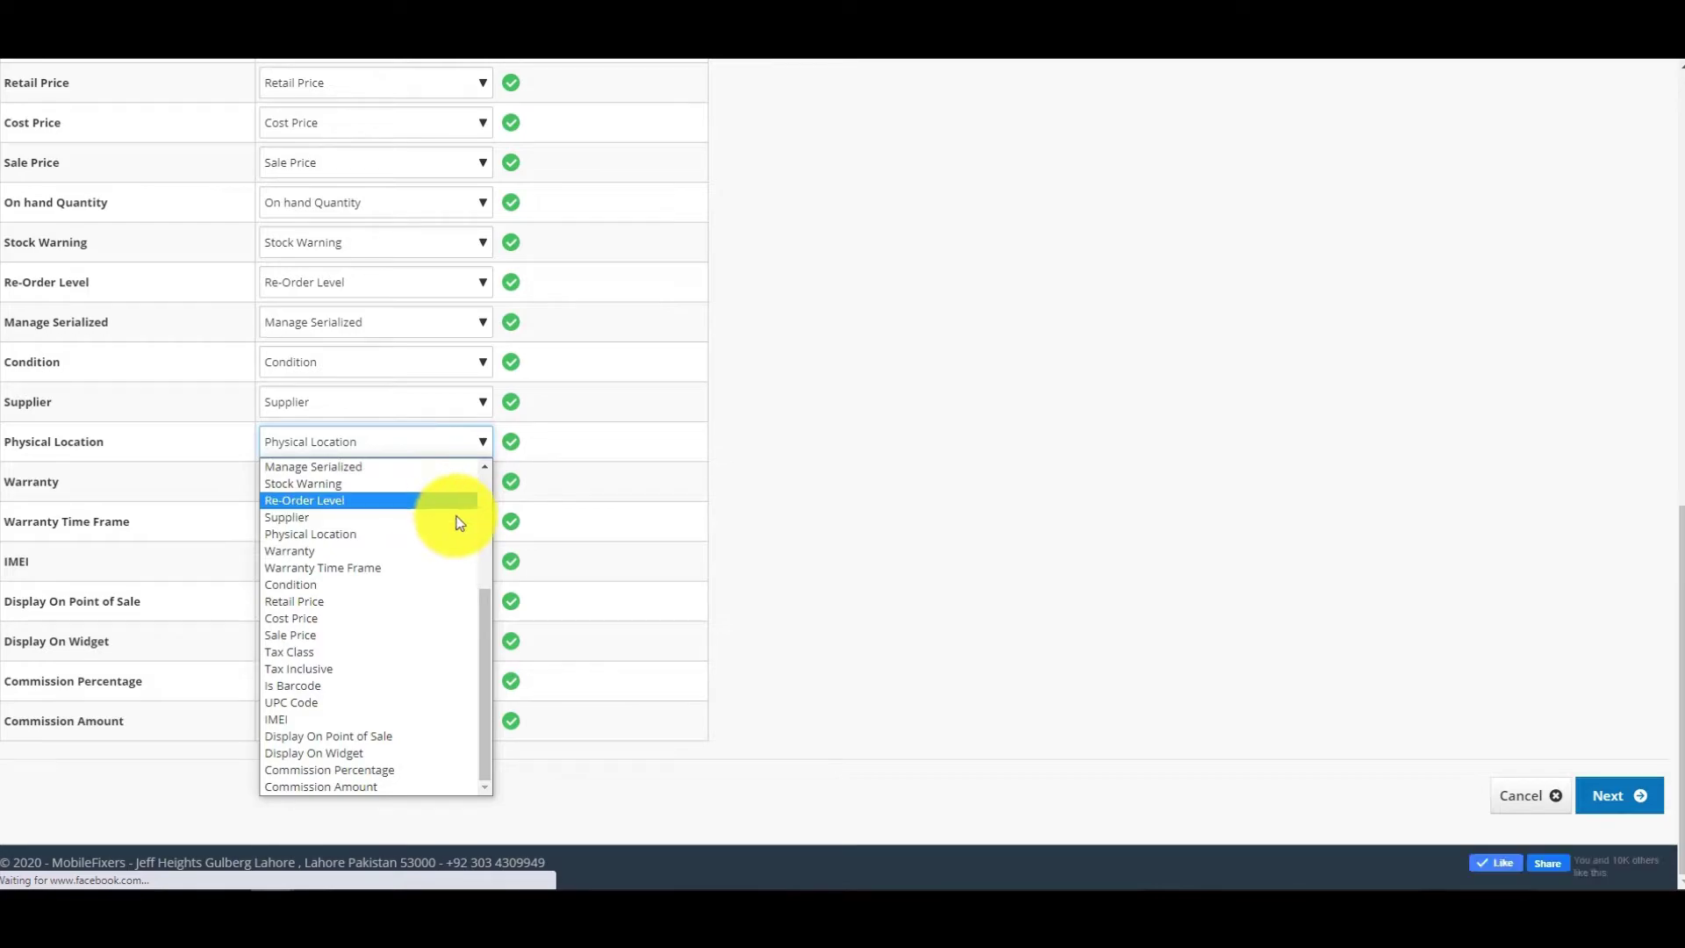
{"action": "left_click", "coordinate": [856, 470]}
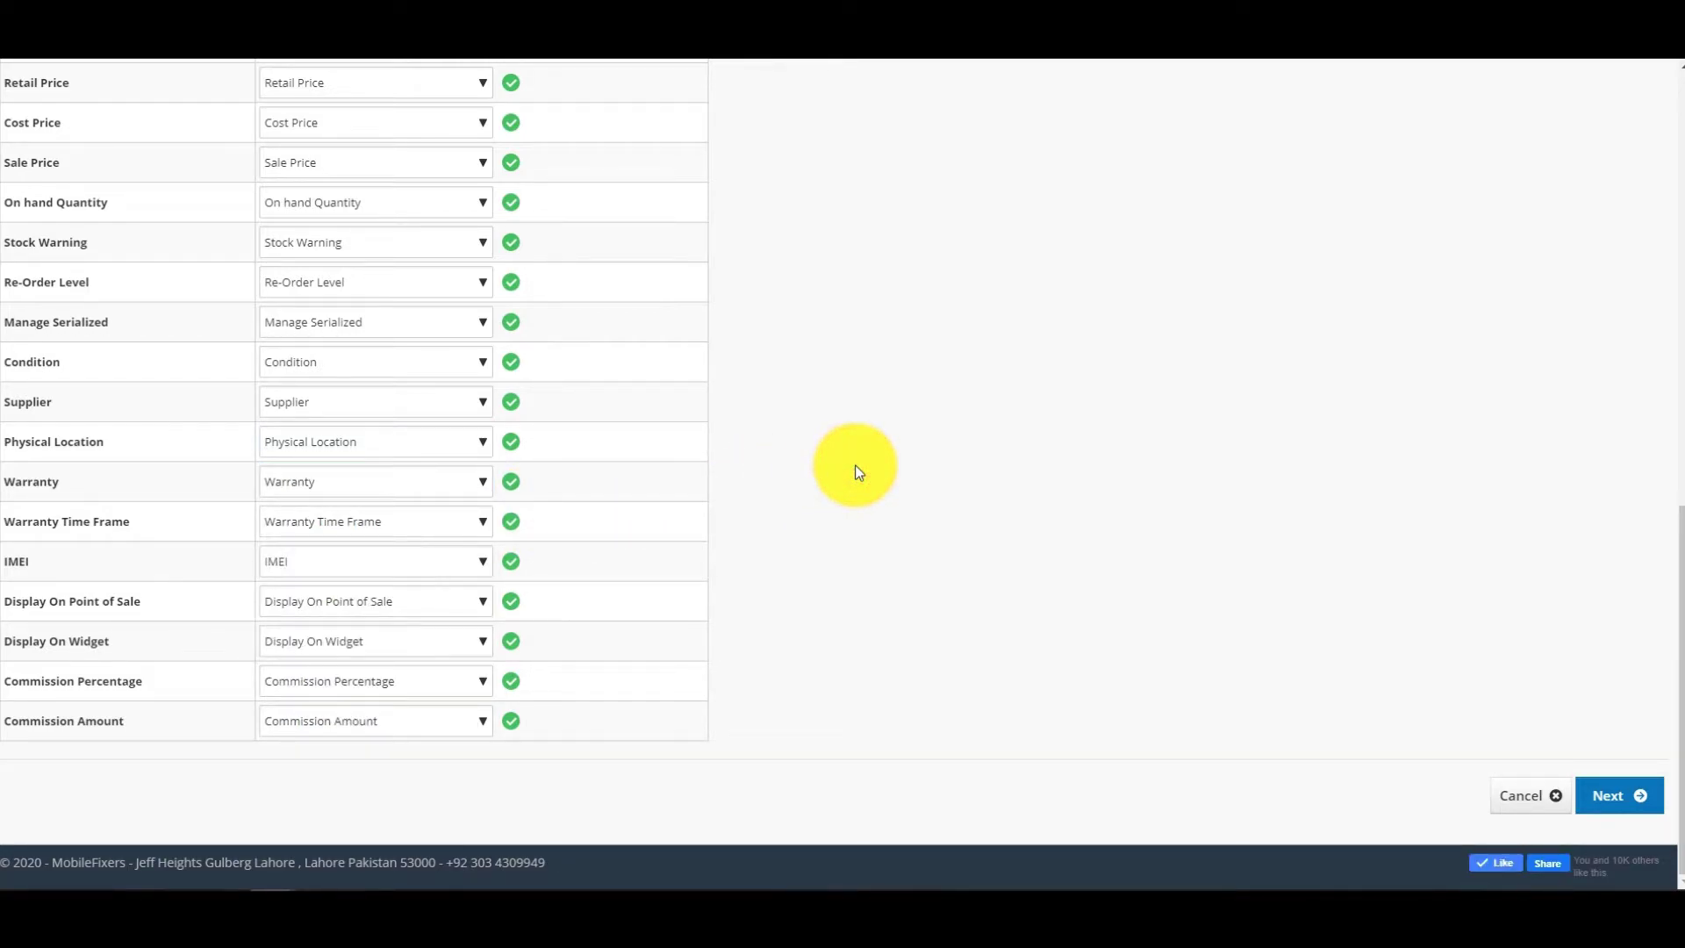
{"action": "scroll", "coordinate": [857, 472], "scroll_direction": "up", "scroll_amount": 1}
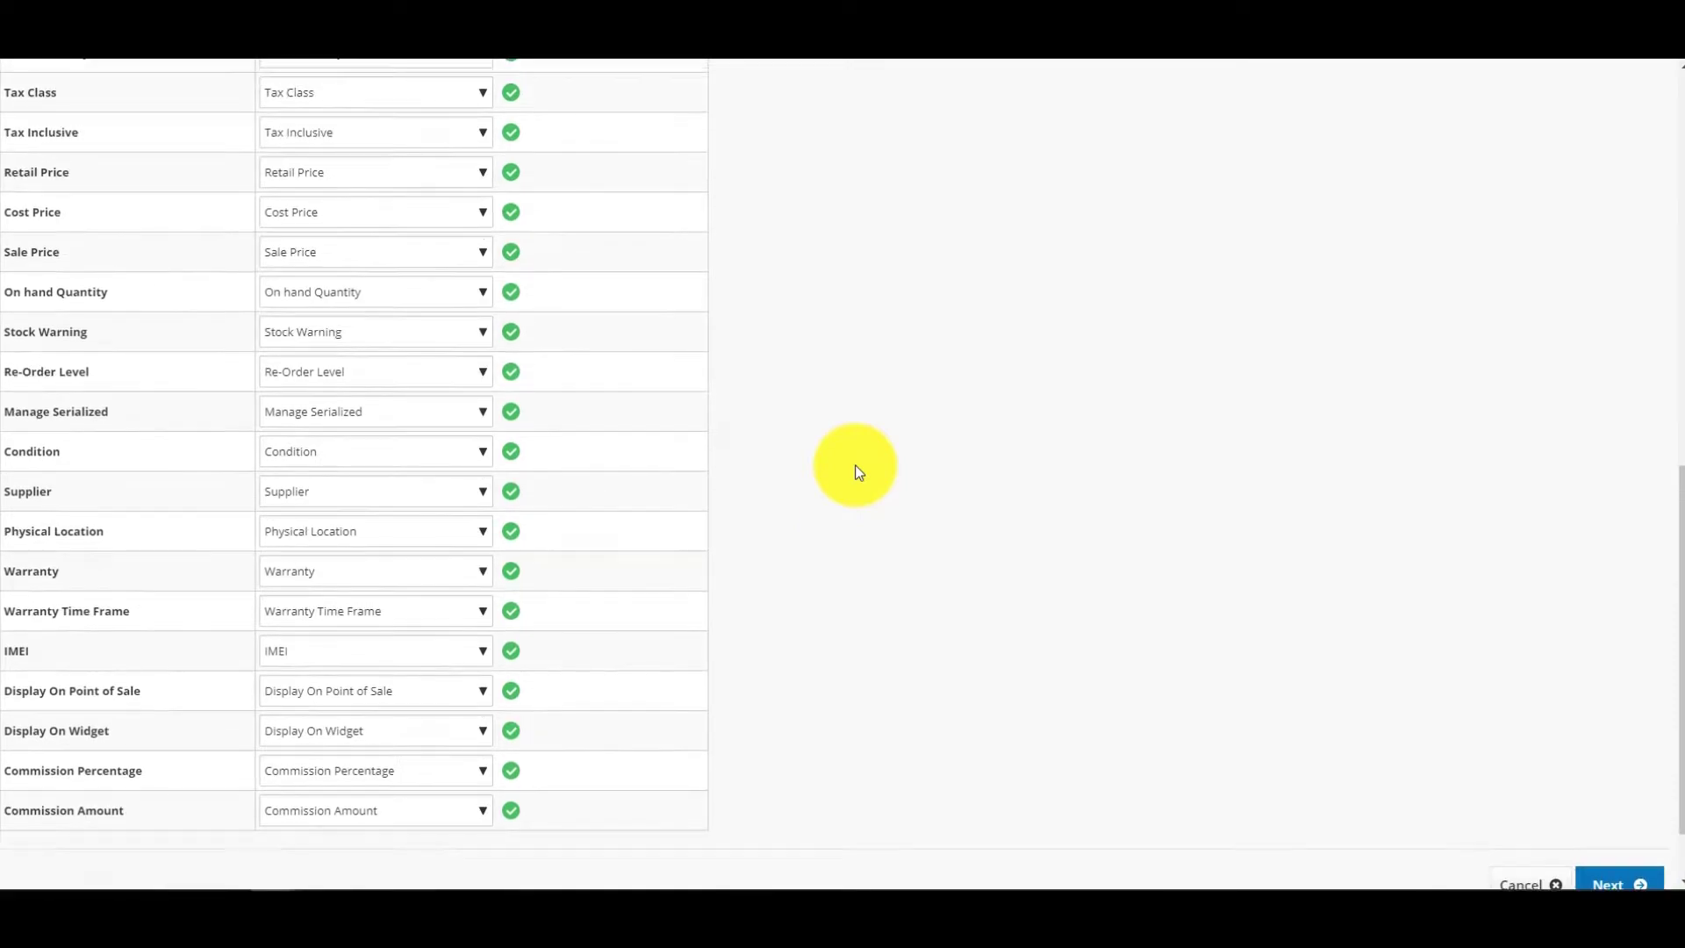
{"action": "scroll", "coordinate": [856, 472], "scroll_direction": "up", "scroll_amount": 2}
{"action": "scroll", "coordinate": [857, 472], "scroll_direction": "down", "scroll_amount": 2}
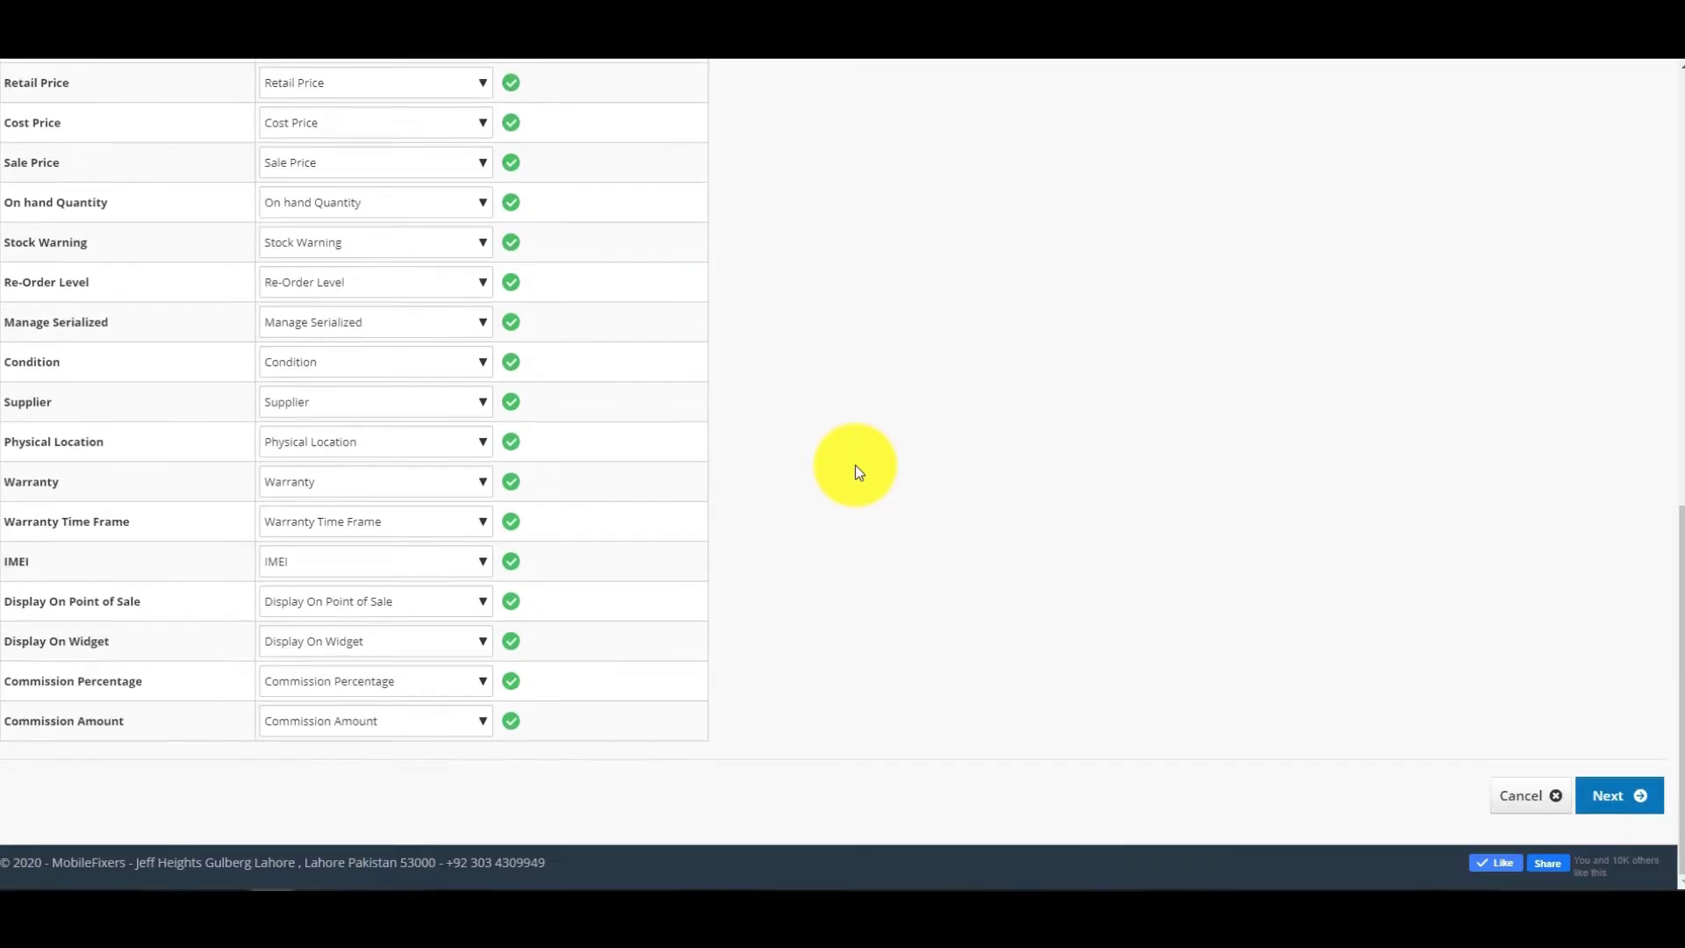
Advance from Mapping to the Format Overview preview of item rows
{"action": "left_click", "coordinate": [1601, 801]}
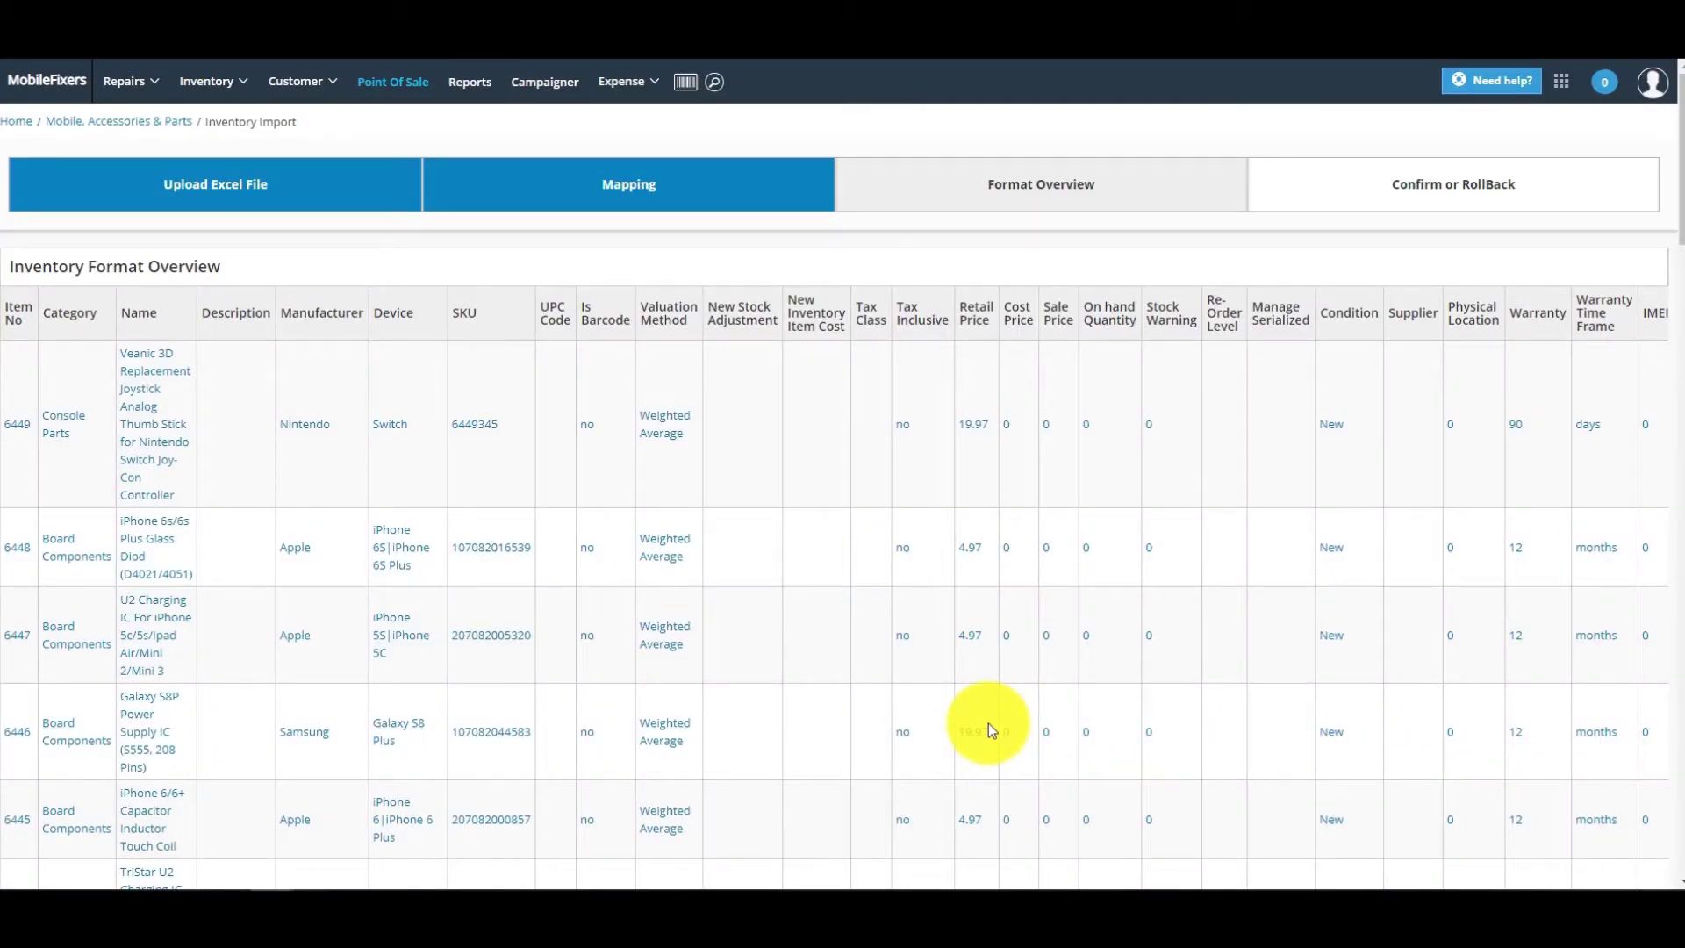
{"action": "scroll", "coordinate": [990, 723], "scroll_direction": "down", "scroll_amount": 2}
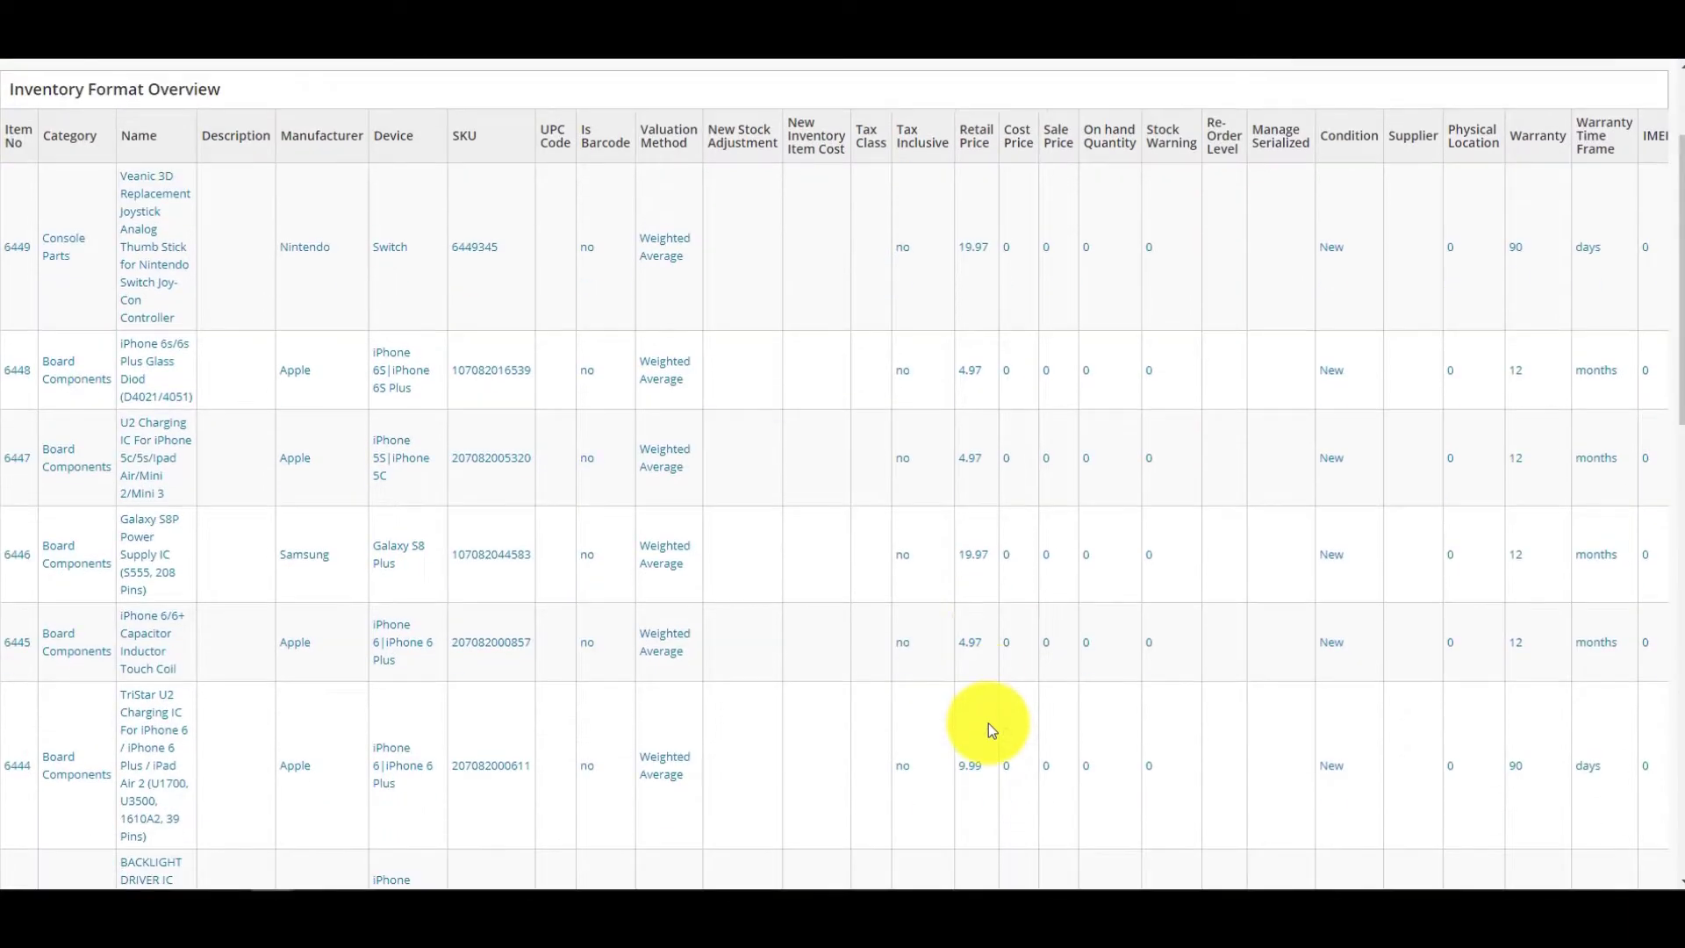
{"action": "scroll", "coordinate": [989, 723], "scroll_direction": "down", "scroll_amount": 2}
{"action": "scroll", "coordinate": [988, 723], "scroll_direction": "down", "scroll_amount": 2}
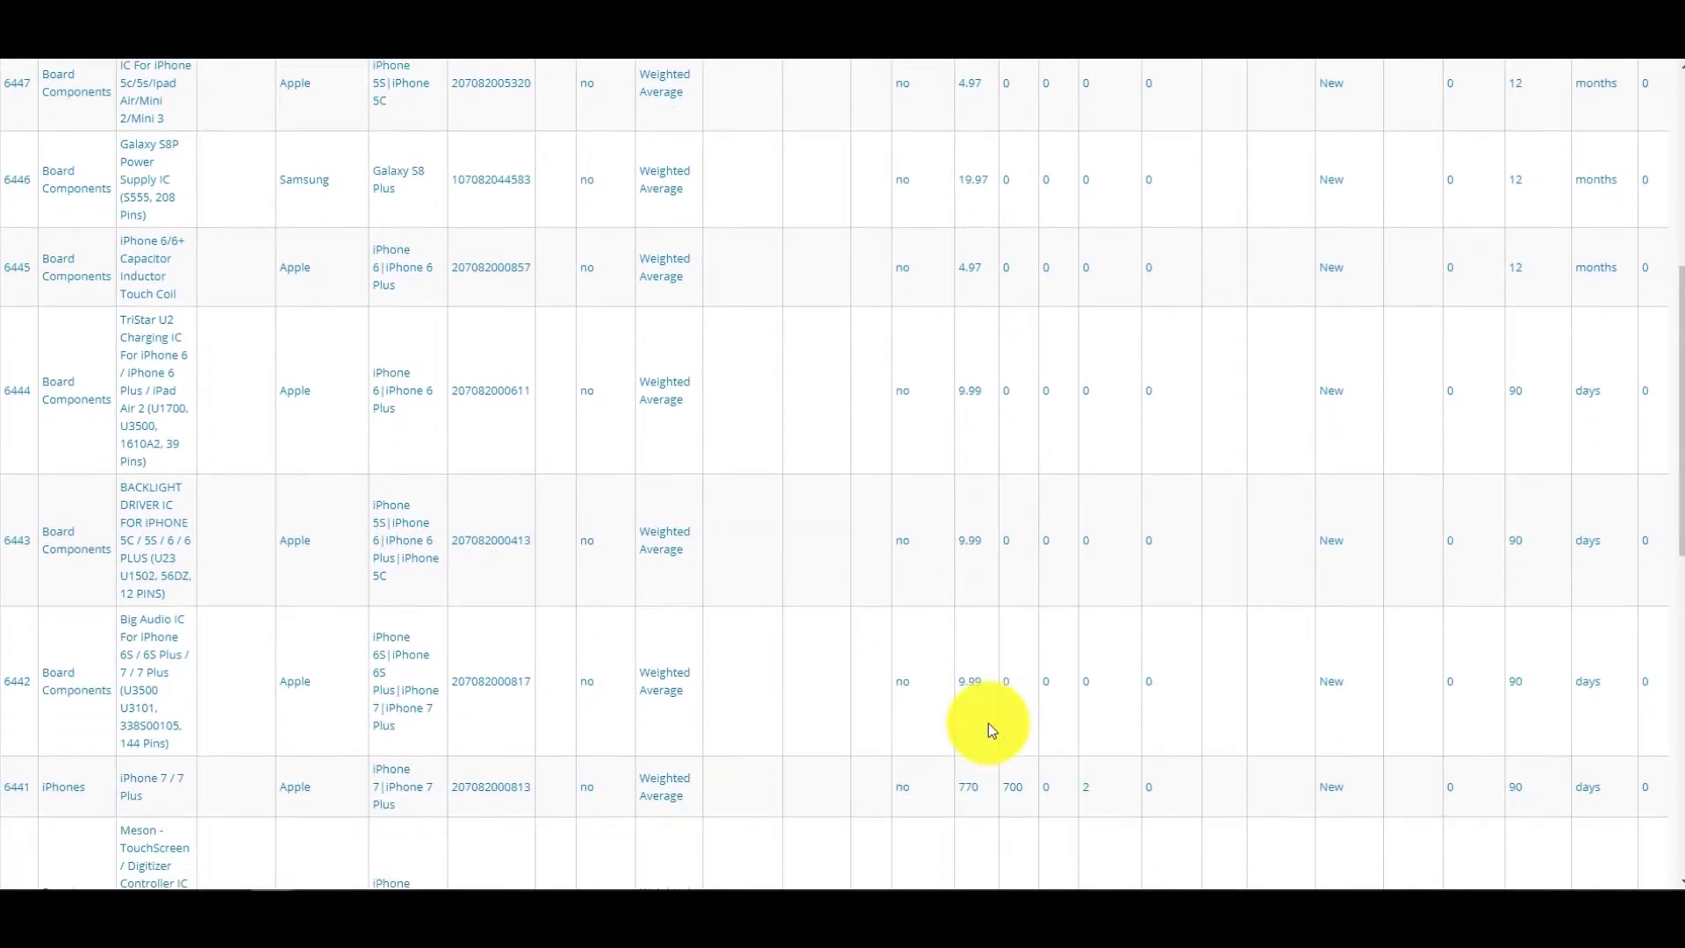
{"action": "scroll", "coordinate": [989, 724], "scroll_direction": "down", "scroll_amount": 1}
{"action": "scroll", "coordinate": [989, 722], "scroll_direction": "down", "scroll_amount": 2}
{"action": "scroll", "coordinate": [988, 722], "scroll_direction": "down", "scroll_amount": 1}
{"action": "scroll", "coordinate": [989, 723], "scroll_direction": "down", "scroll_amount": 1}
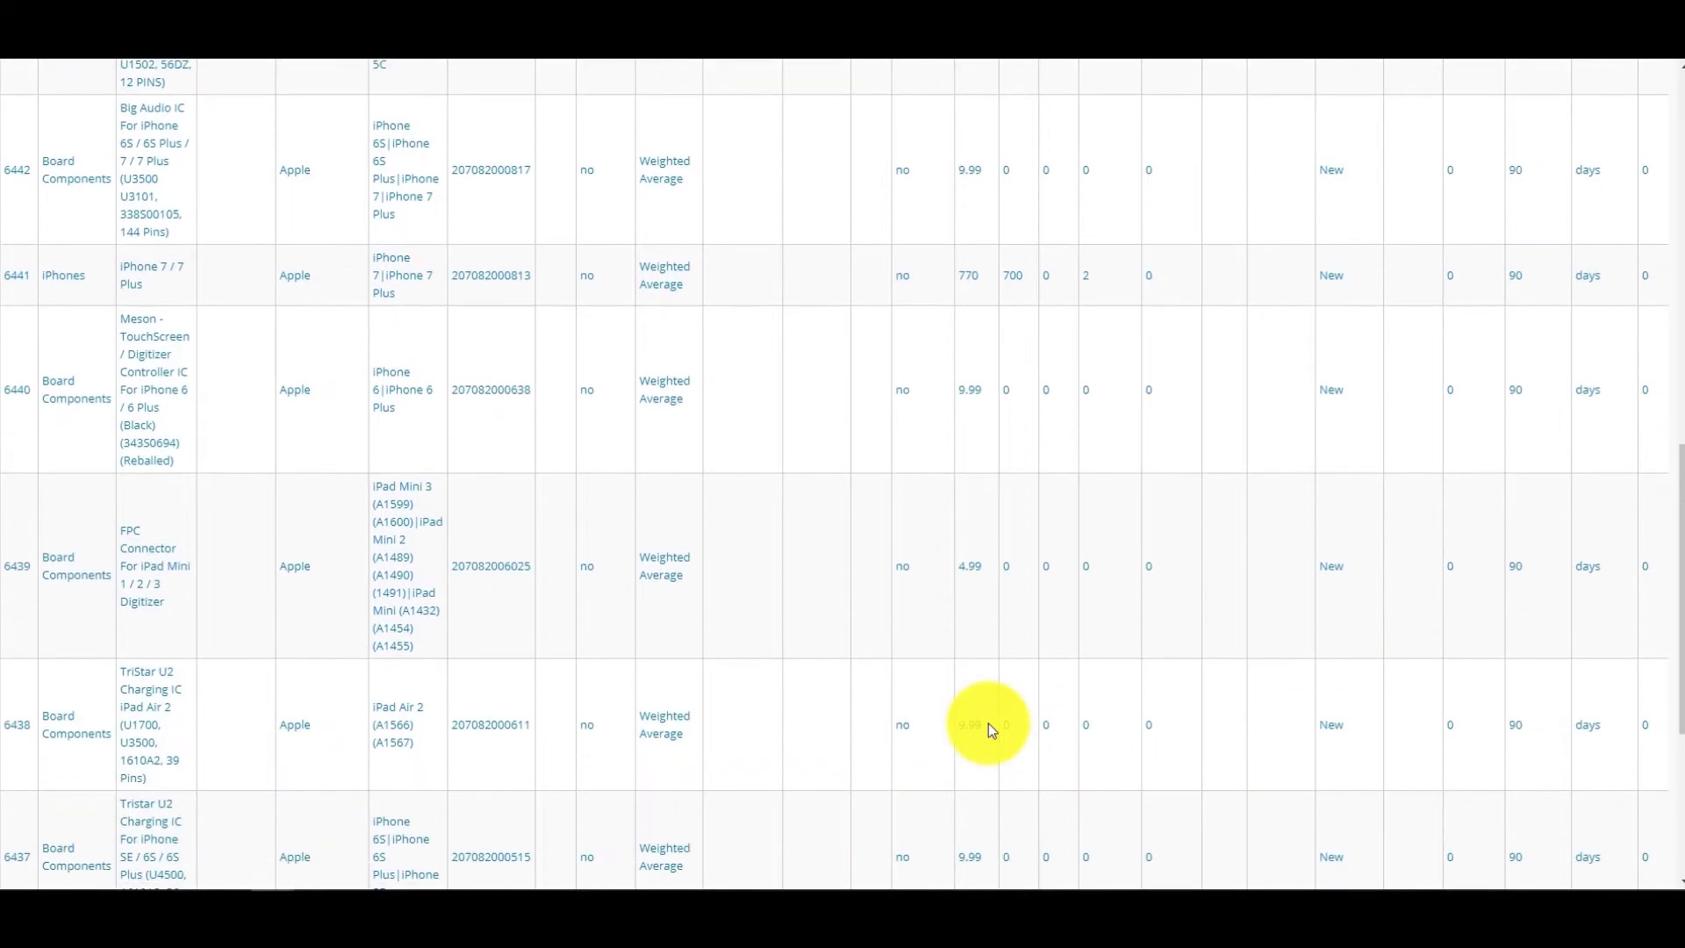
{"action": "scroll", "coordinate": [989, 722], "scroll_direction": "down", "scroll_amount": 2}
{"action": "scroll", "coordinate": [988, 723], "scroll_direction": "down", "scroll_amount": 1}
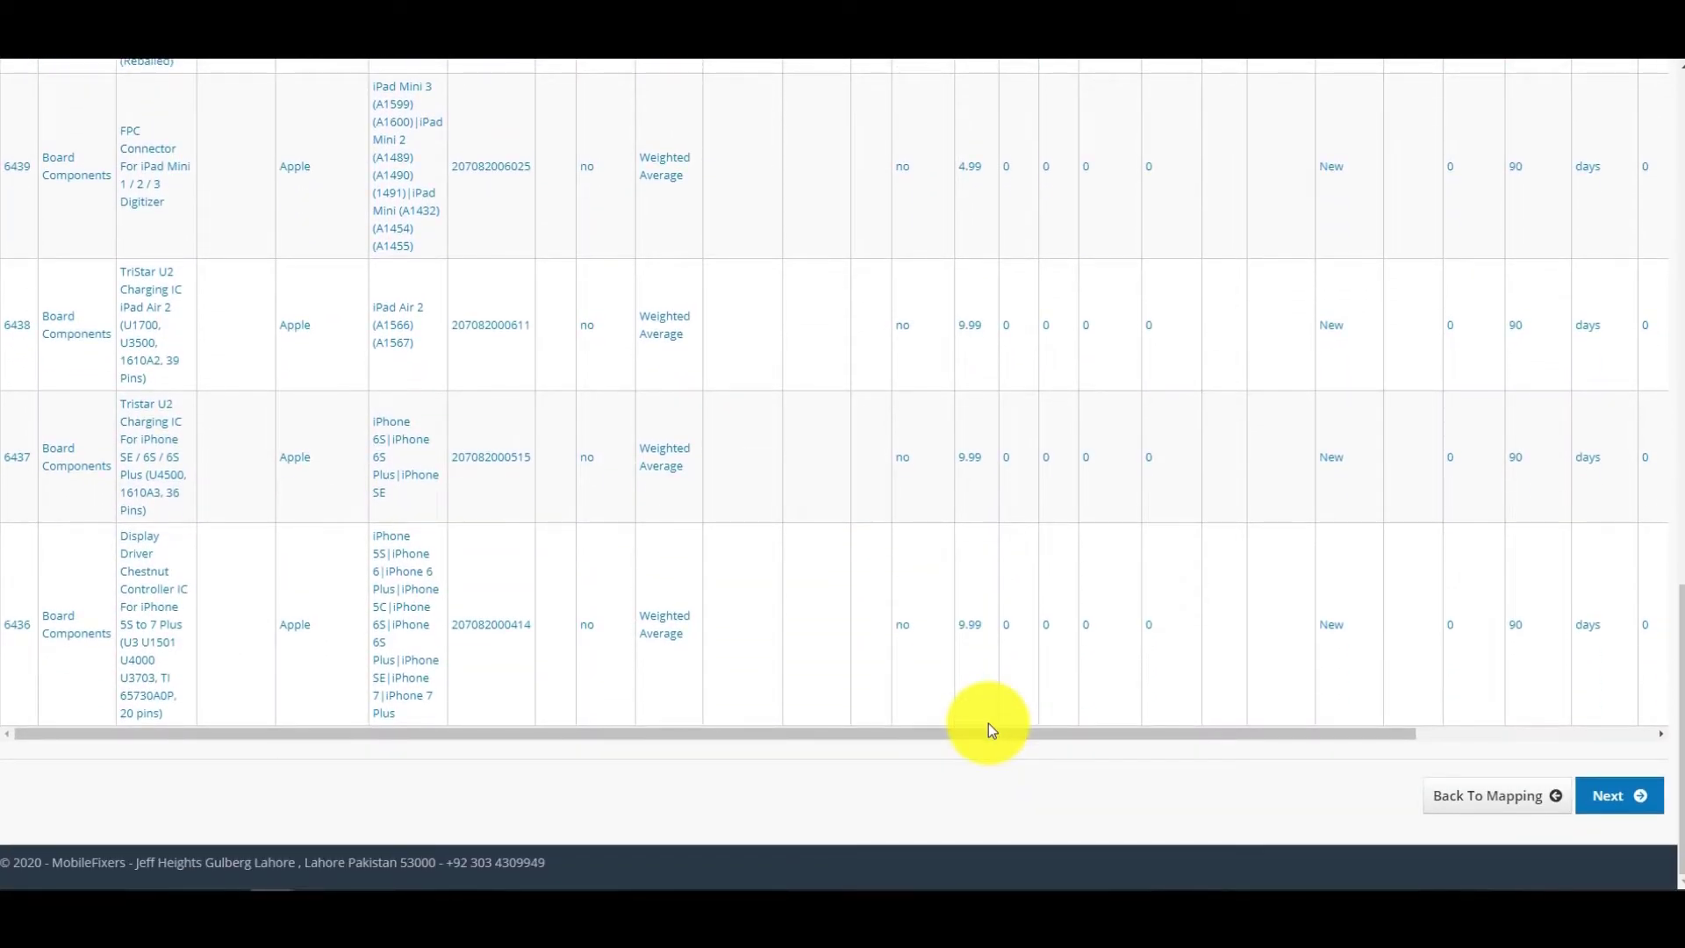
{"action": "scroll", "coordinate": [989, 724], "scroll_direction": "up", "scroll_amount": 3}
{"action": "scroll", "coordinate": [990, 723], "scroll_direction": "up", "scroll_amount": 1}
{"action": "scroll", "coordinate": [990, 723], "scroll_direction": "up", "scroll_amount": 3}
{"action": "scroll", "coordinate": [989, 723], "scroll_direction": "down", "scroll_amount": 3}
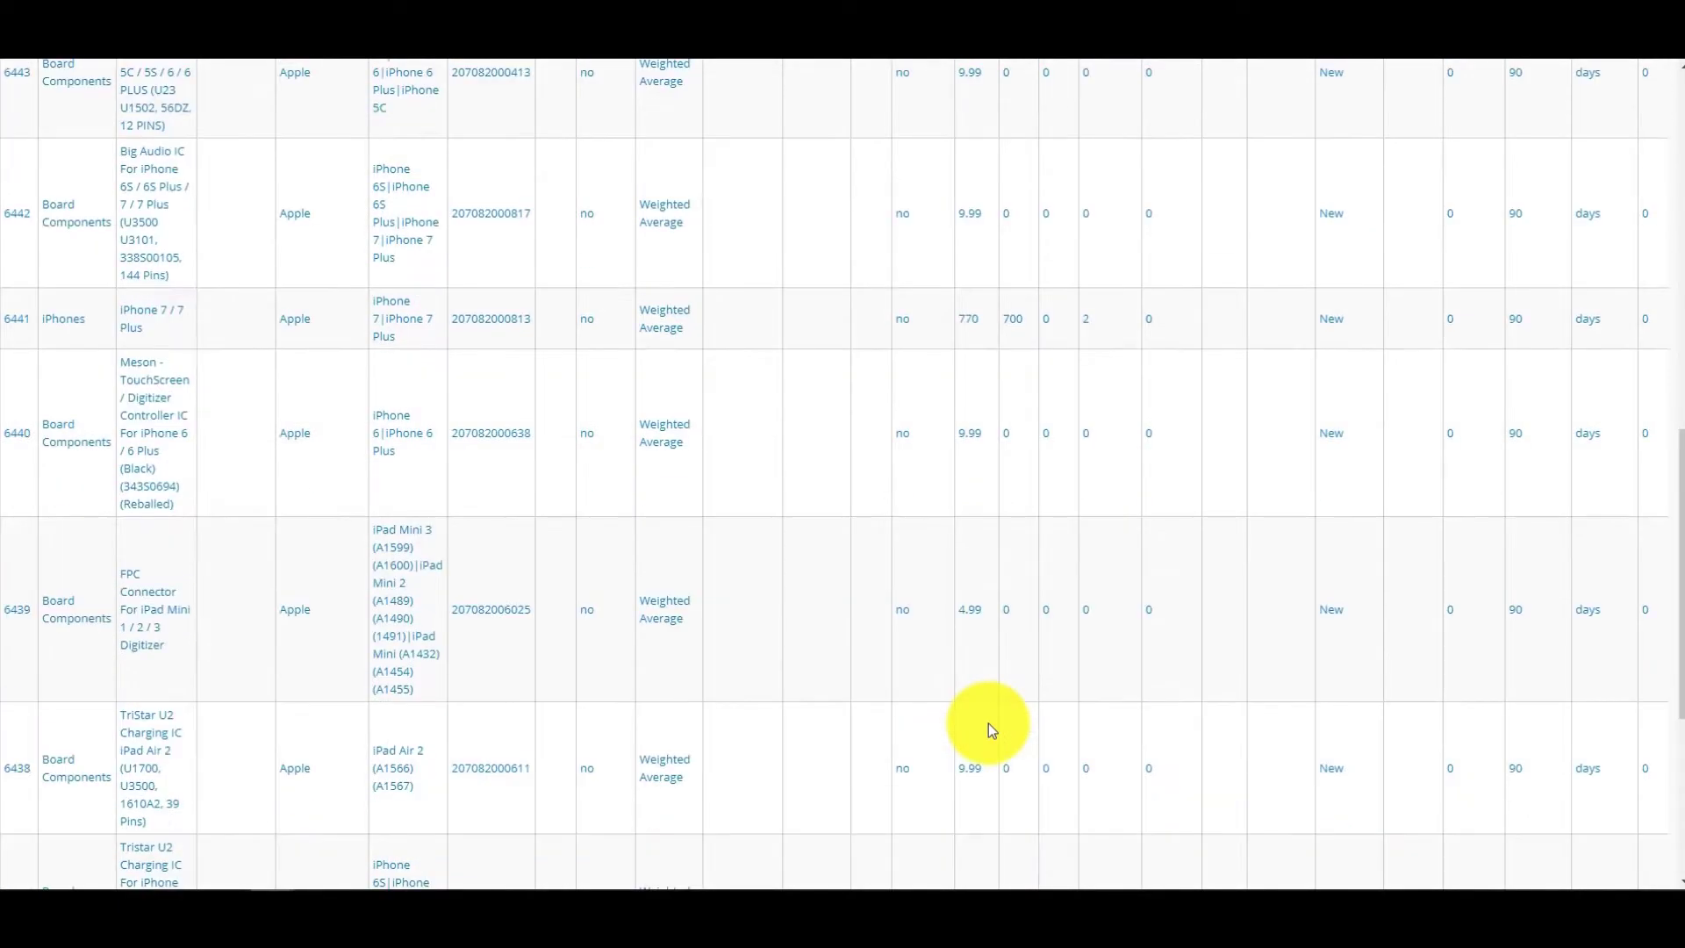
{"action": "scroll", "coordinate": [989, 722], "scroll_direction": "down", "scroll_amount": 2}
{"action": "scroll", "coordinate": [989, 723], "scroll_direction": "down", "scroll_amount": 2}
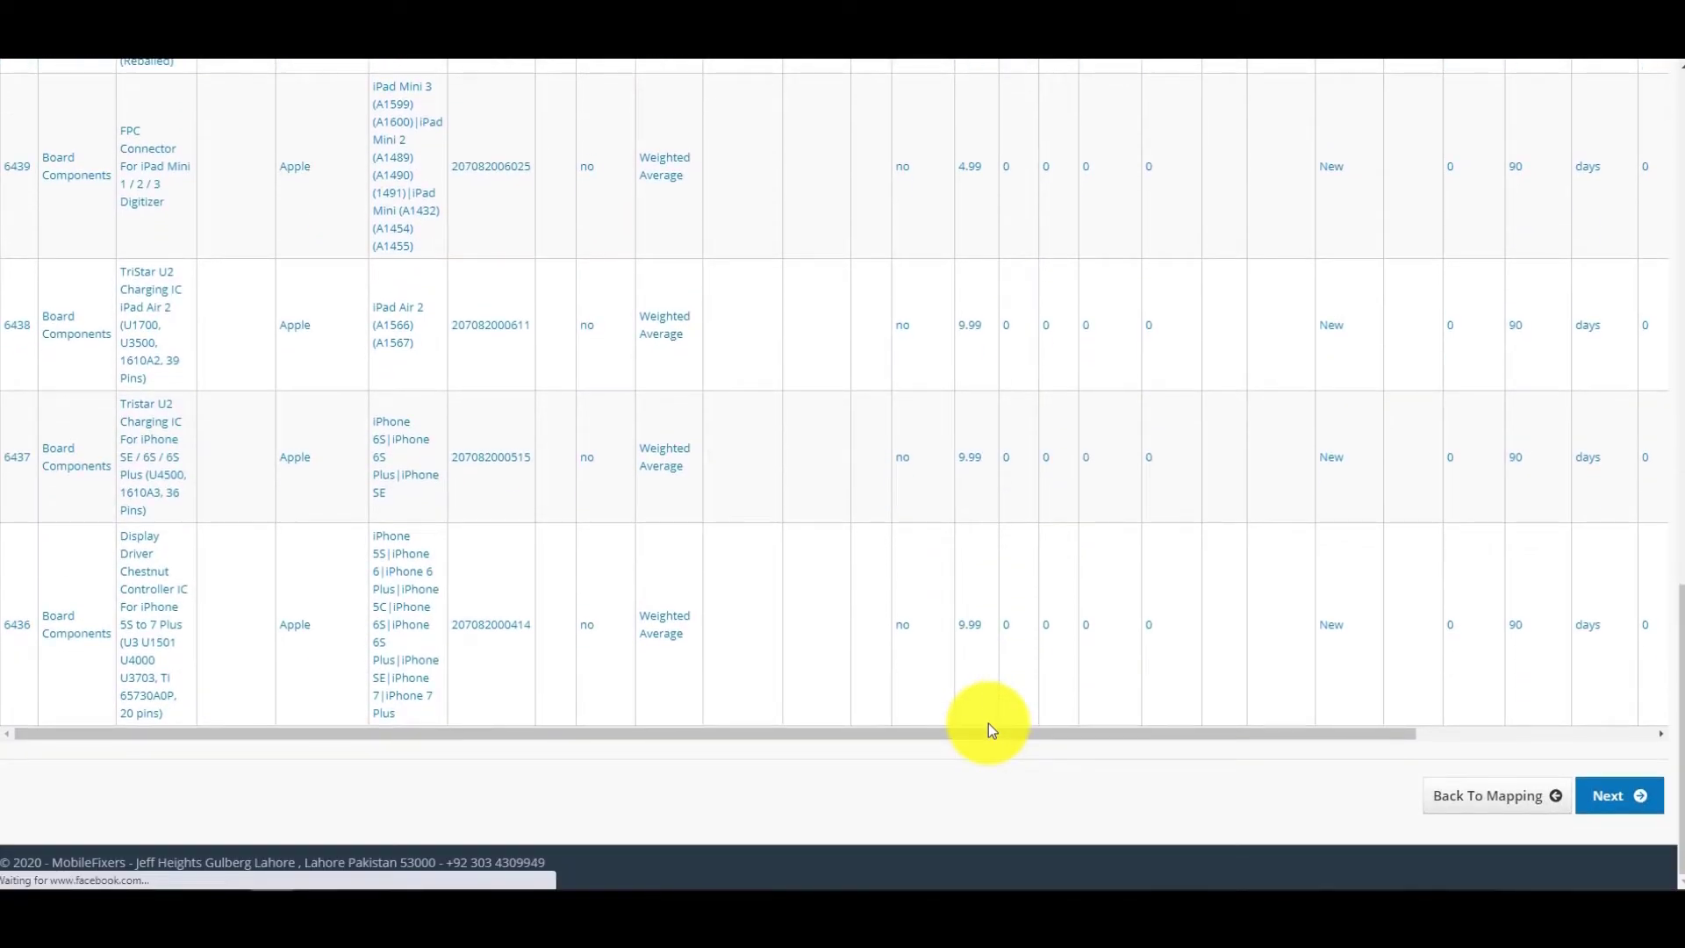
Pass the overview and confirm the import, updating 1651 existing items
{"action": "left_click", "coordinate": [1596, 794]}
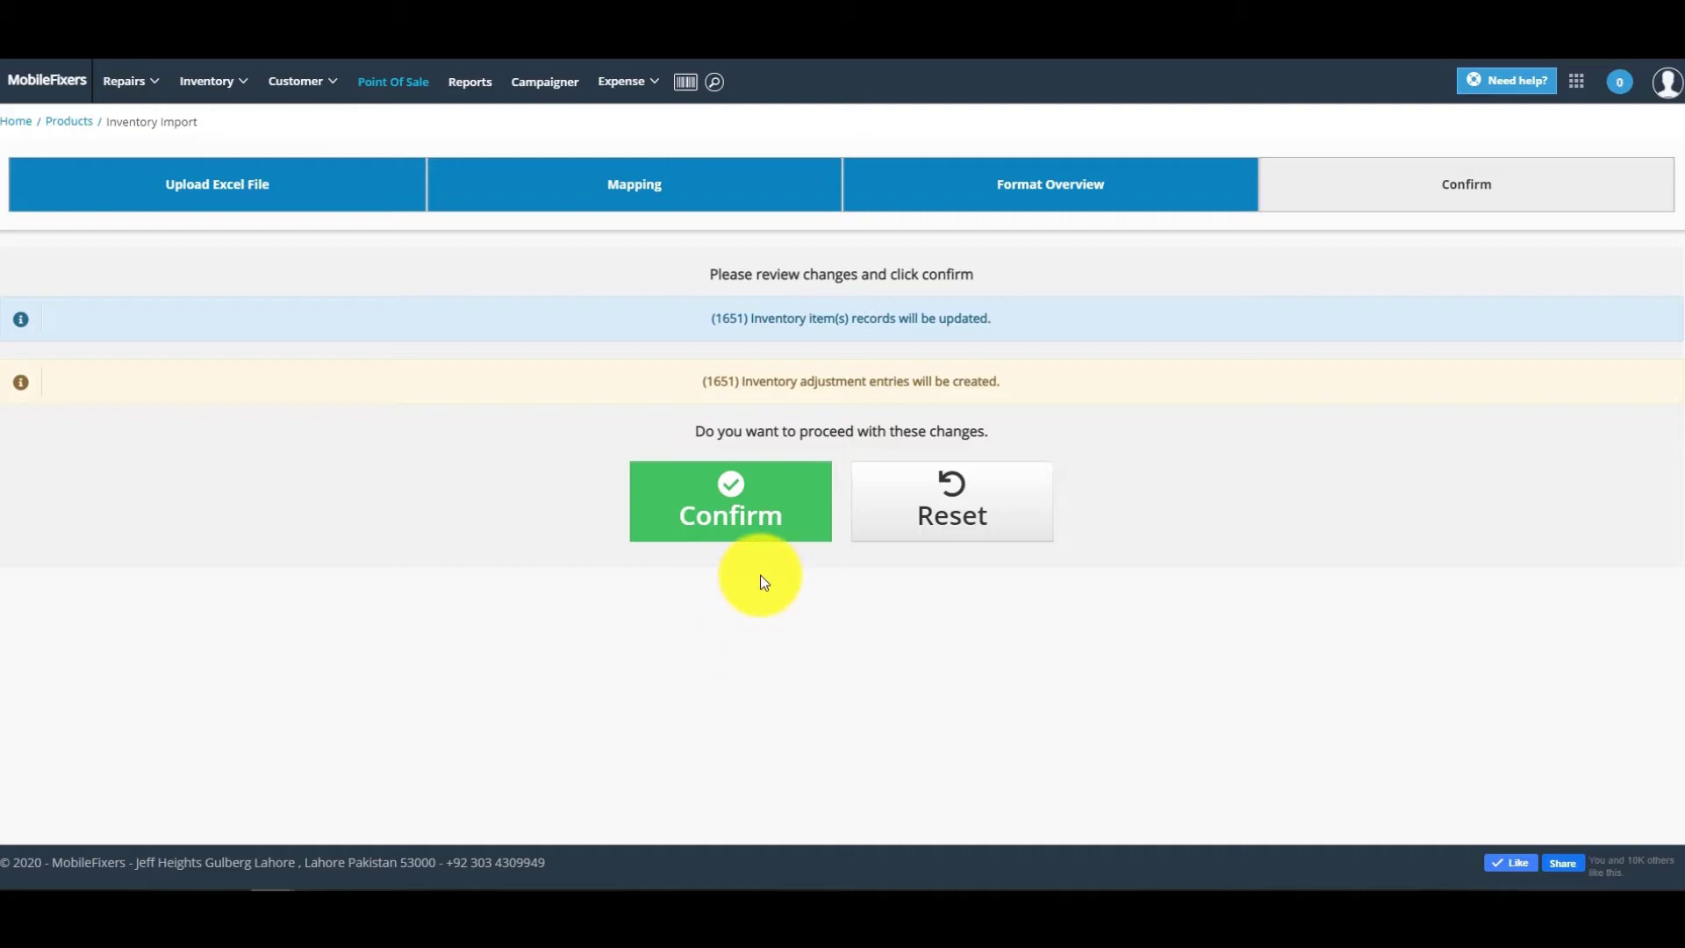
{"action": "left_click", "coordinate": [772, 512]}
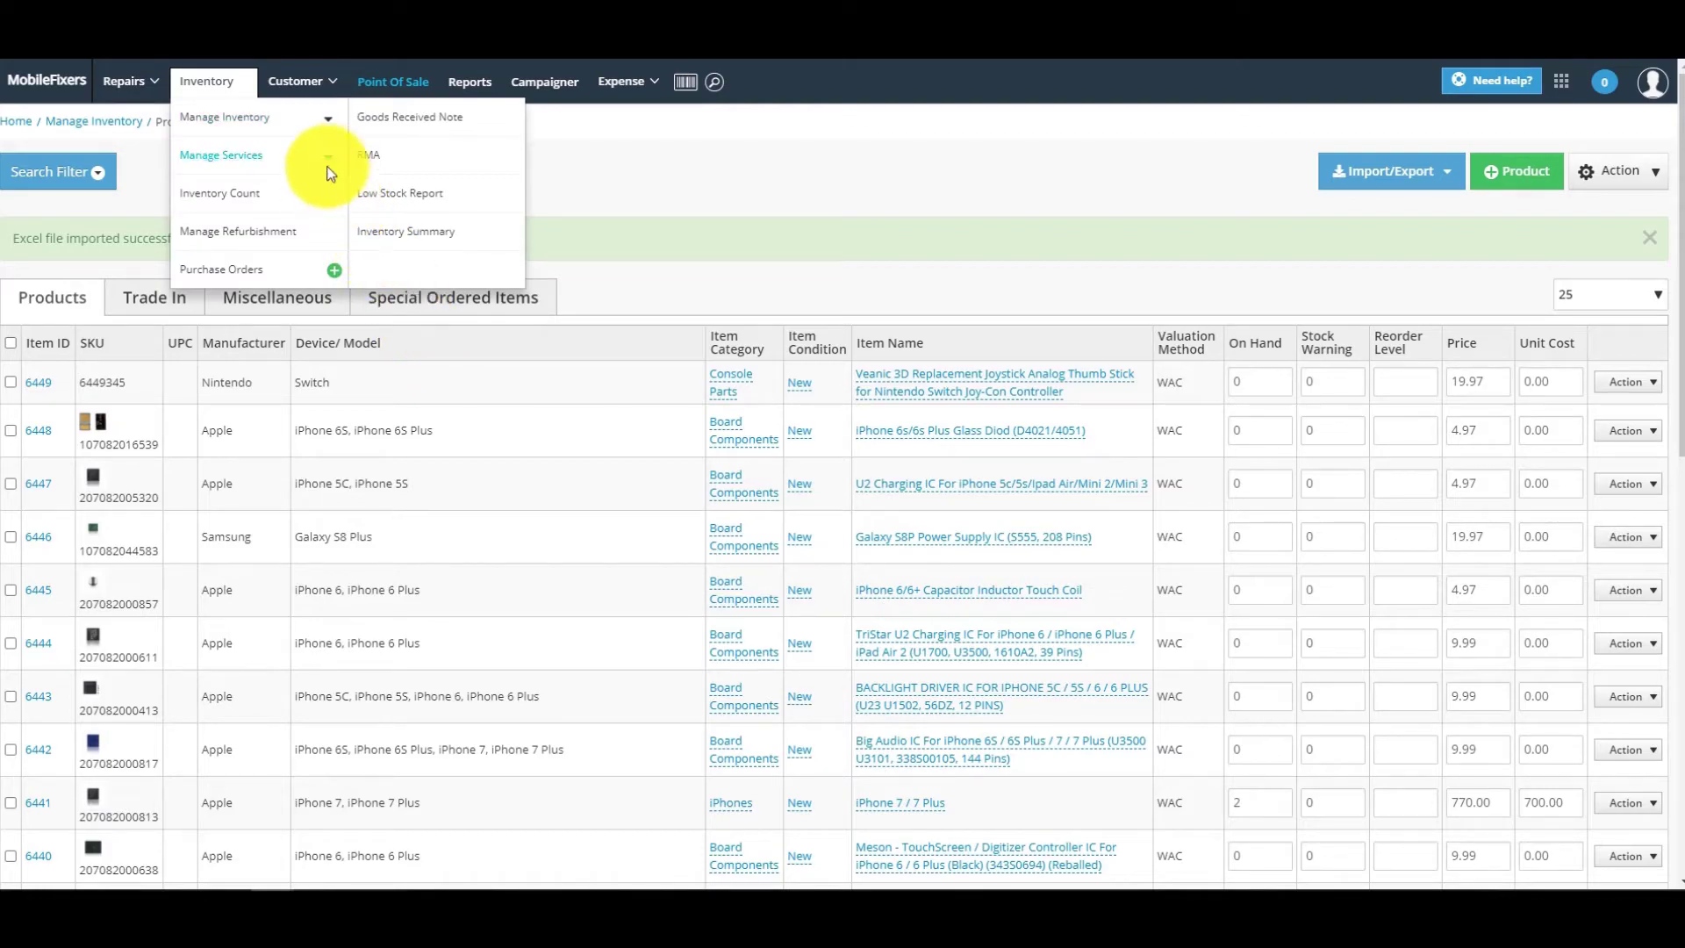
Open Manage Services > Repairs and open the downloaded Repairs spreadsheet
{"action": "left_click", "coordinate": [286, 170]}
{"action": "left_click", "coordinate": [207, 196]}
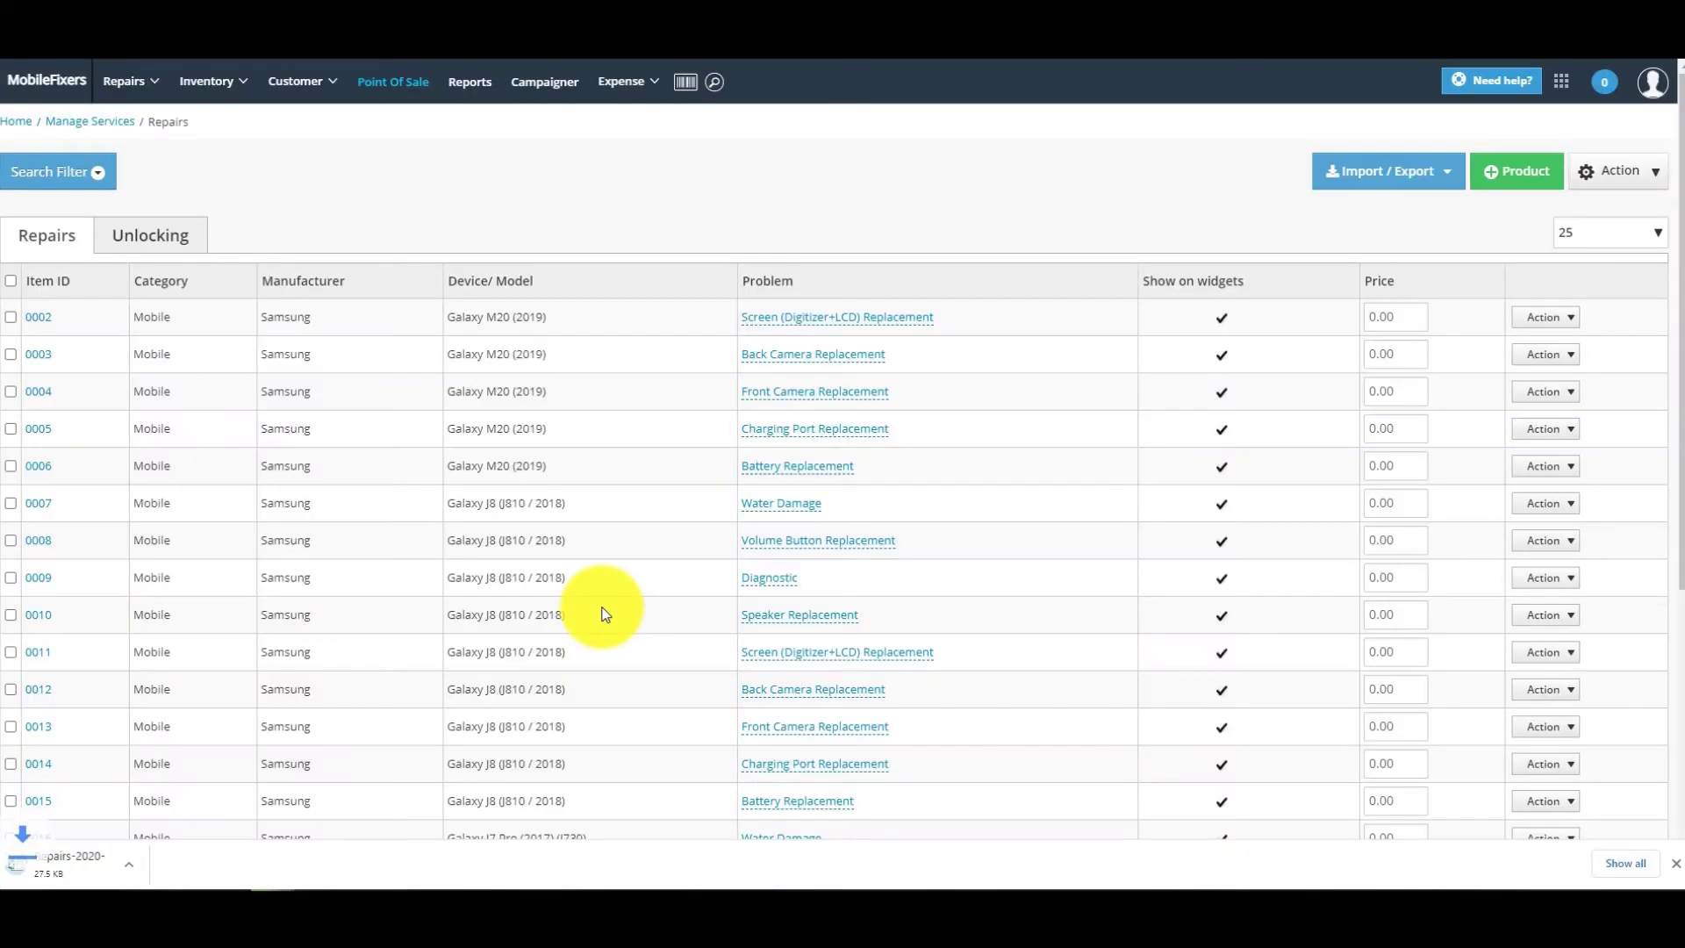
{"action": "left_click", "coordinate": [122, 866]}
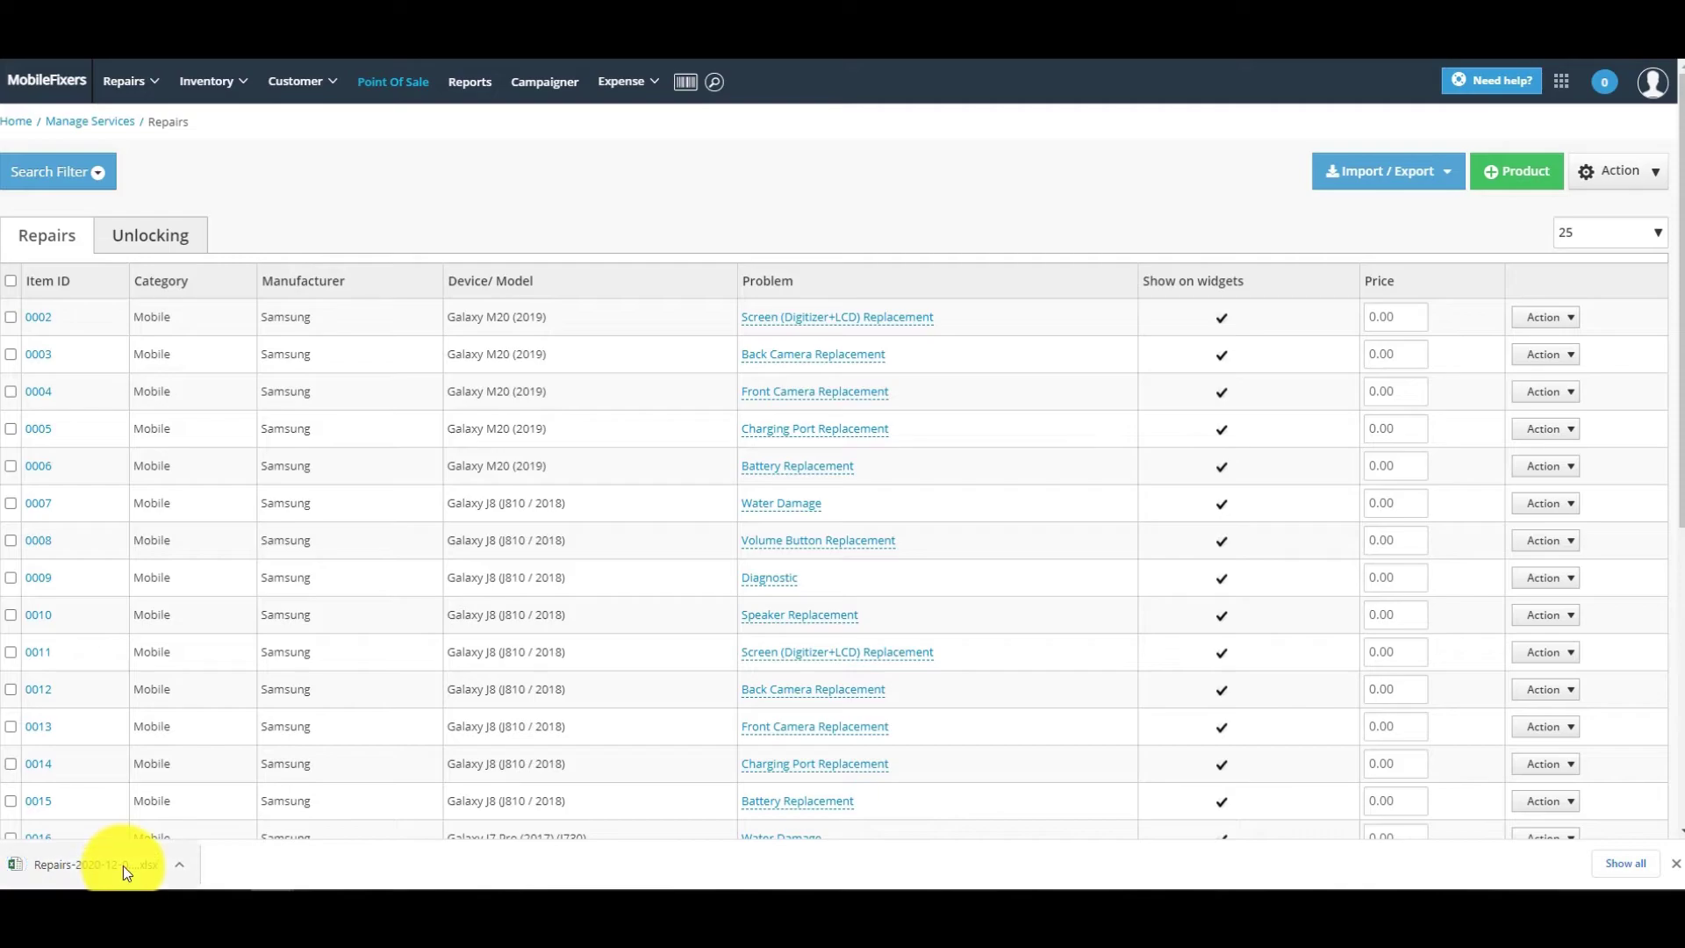
{"action": "scroll", "coordinate": [1060, 685], "scroll_direction": "down", "scroll_amount": 4}
{"action": "scroll", "coordinate": [1059, 687], "scroll_direction": "down", "scroll_amount": 1}
{"action": "scroll", "coordinate": [1059, 686], "scroll_direction": "down", "scroll_amount": 4}
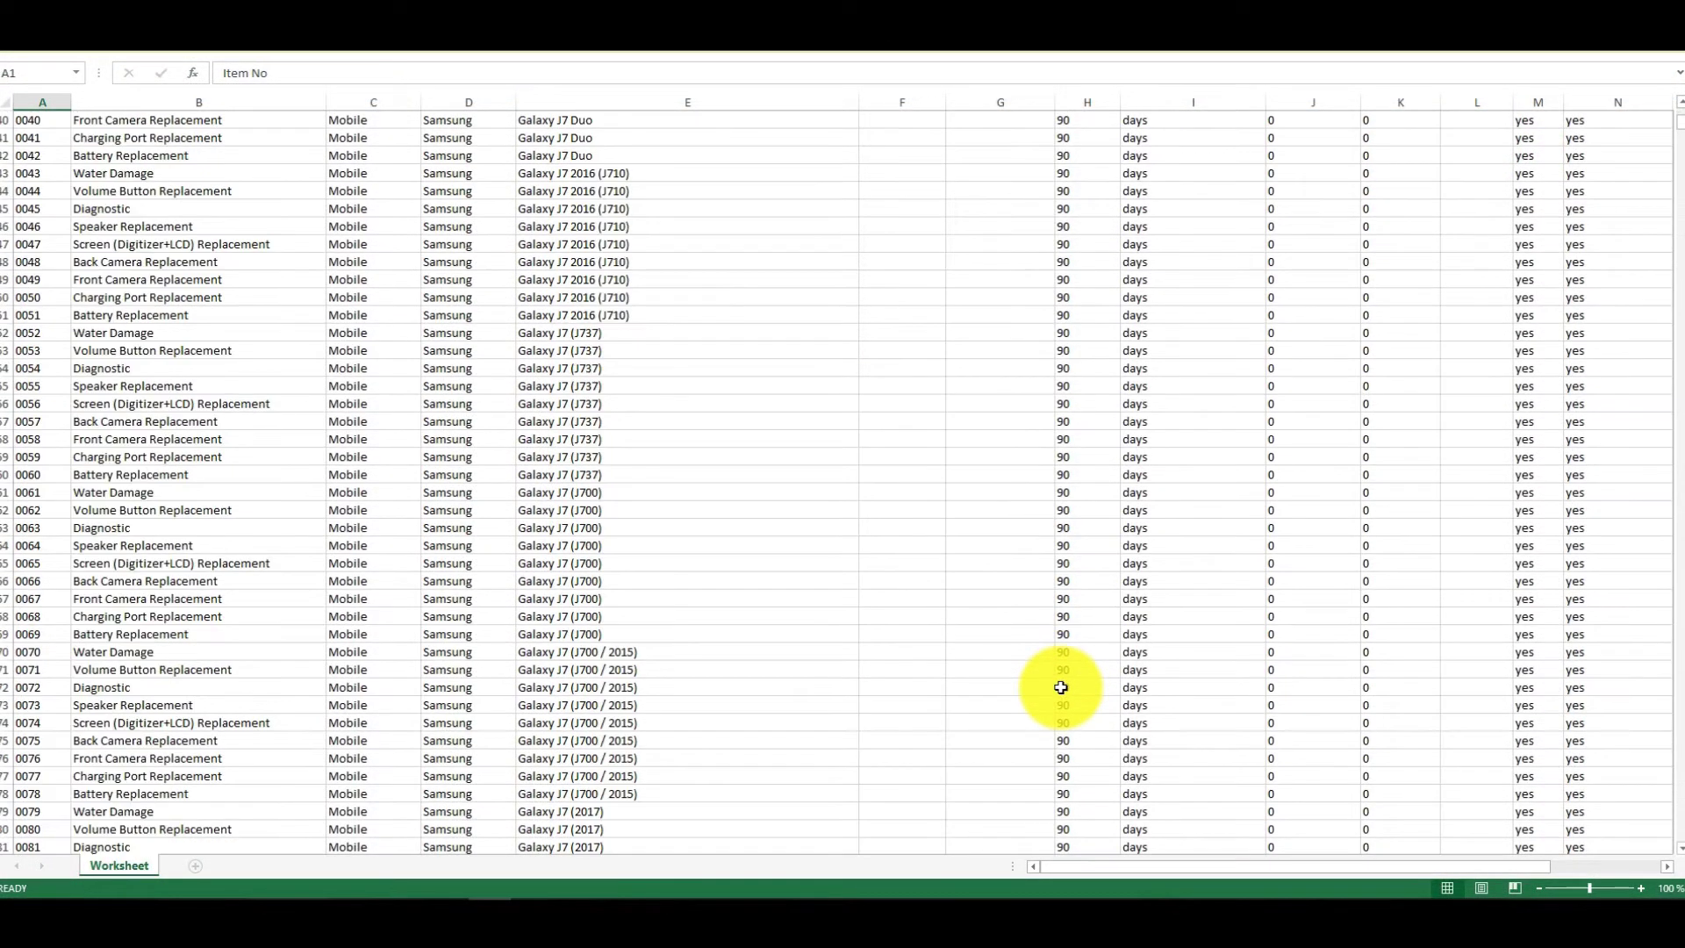
{"action": "scroll", "coordinate": [1060, 686], "scroll_direction": "down", "scroll_amount": 5}
{"action": "scroll", "coordinate": [1060, 687], "scroll_direction": "down", "scroll_amount": 1}
{"action": "scroll", "coordinate": [1060, 686], "scroll_direction": "down", "scroll_amount": 6}
{"action": "scroll", "coordinate": [1061, 685], "scroll_direction": "down", "scroll_amount": 5}
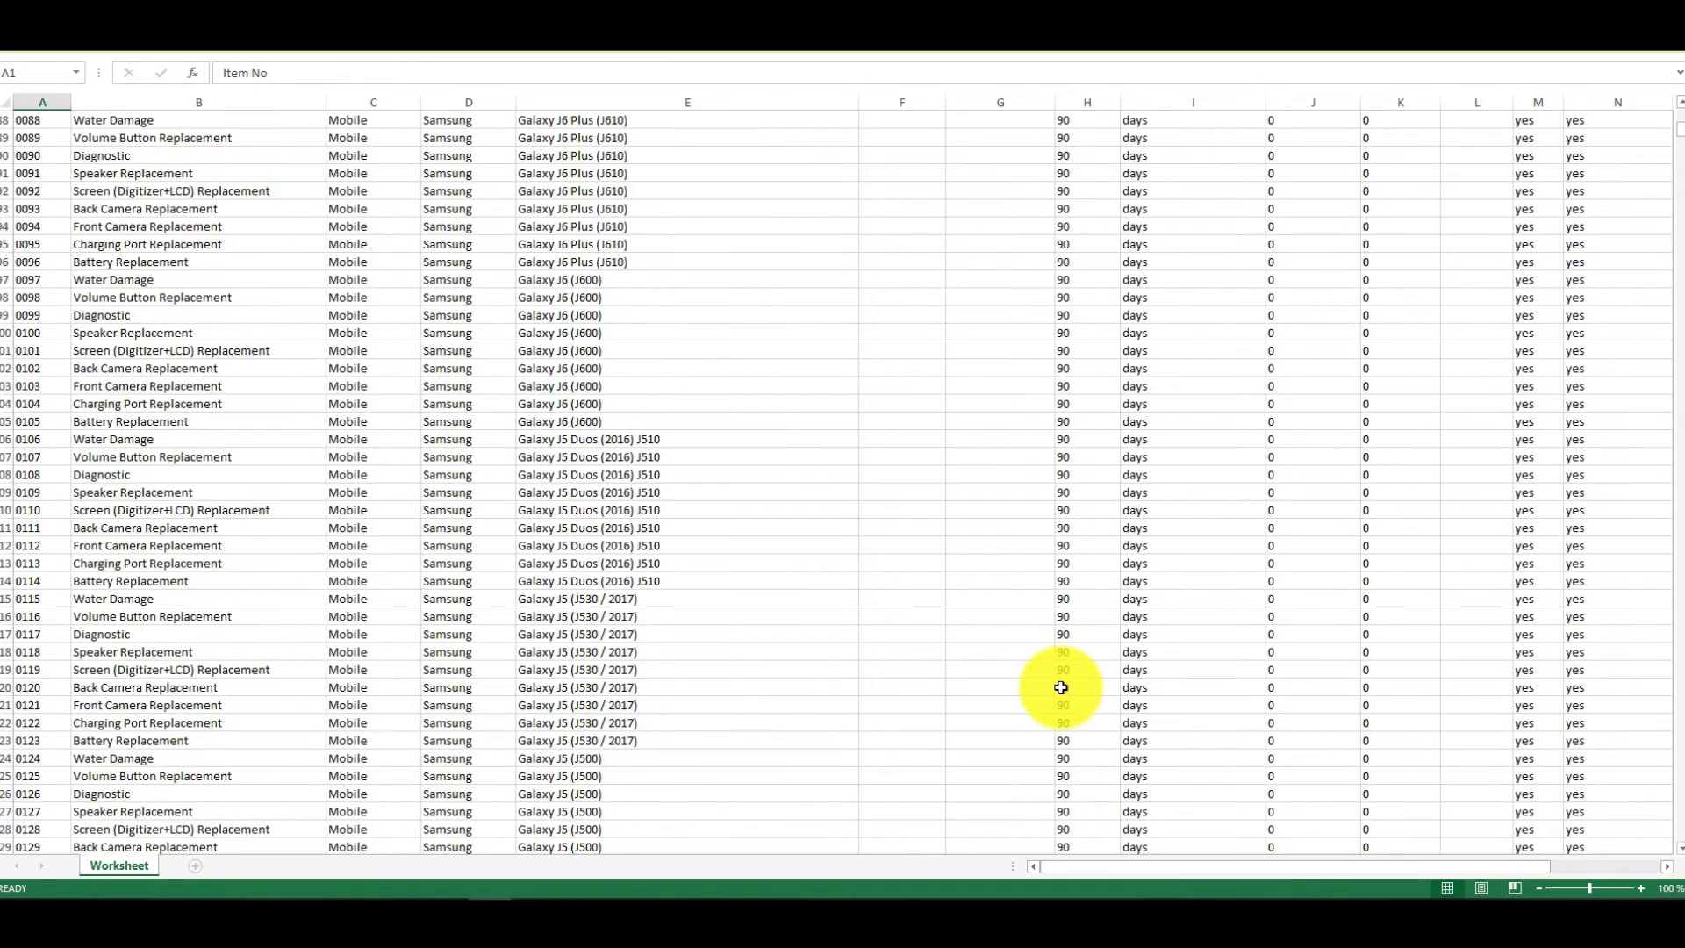
{"action": "scroll", "coordinate": [1061, 685], "scroll_direction": "down", "scroll_amount": 2}
{"action": "scroll", "coordinate": [1061, 687], "scroll_direction": "down", "scroll_amount": 3}
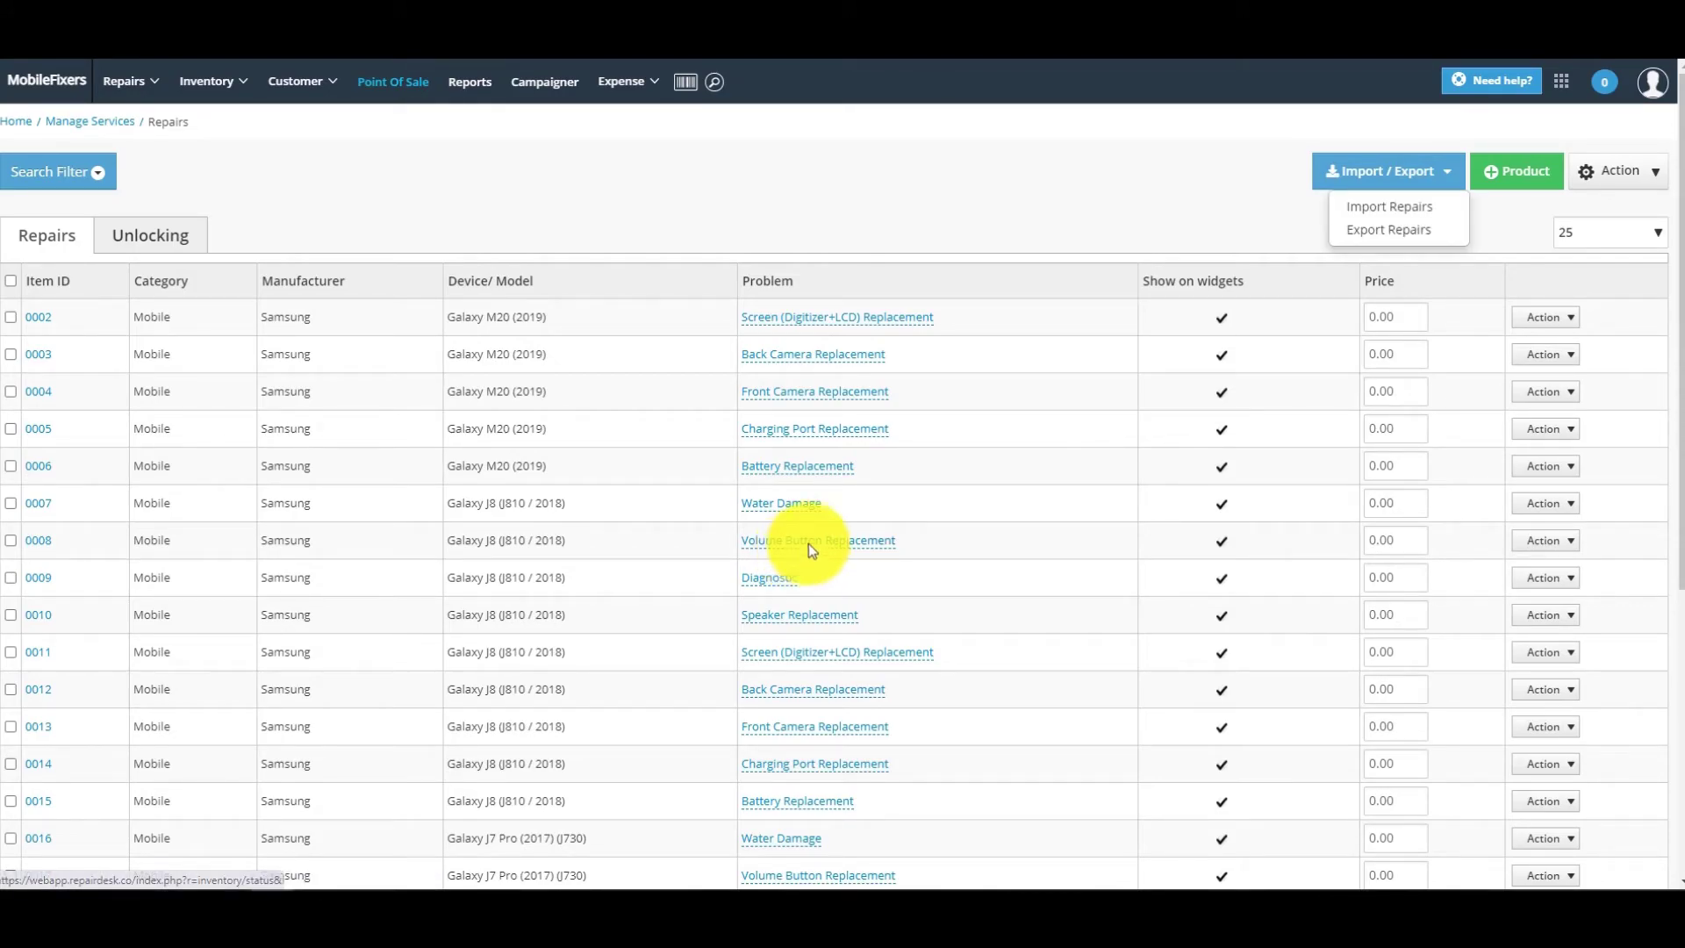
Upload the Repairs .xlsx through Import Repairs and reach the Mapping step
{"action": "left_click", "coordinate": [1413, 219]}
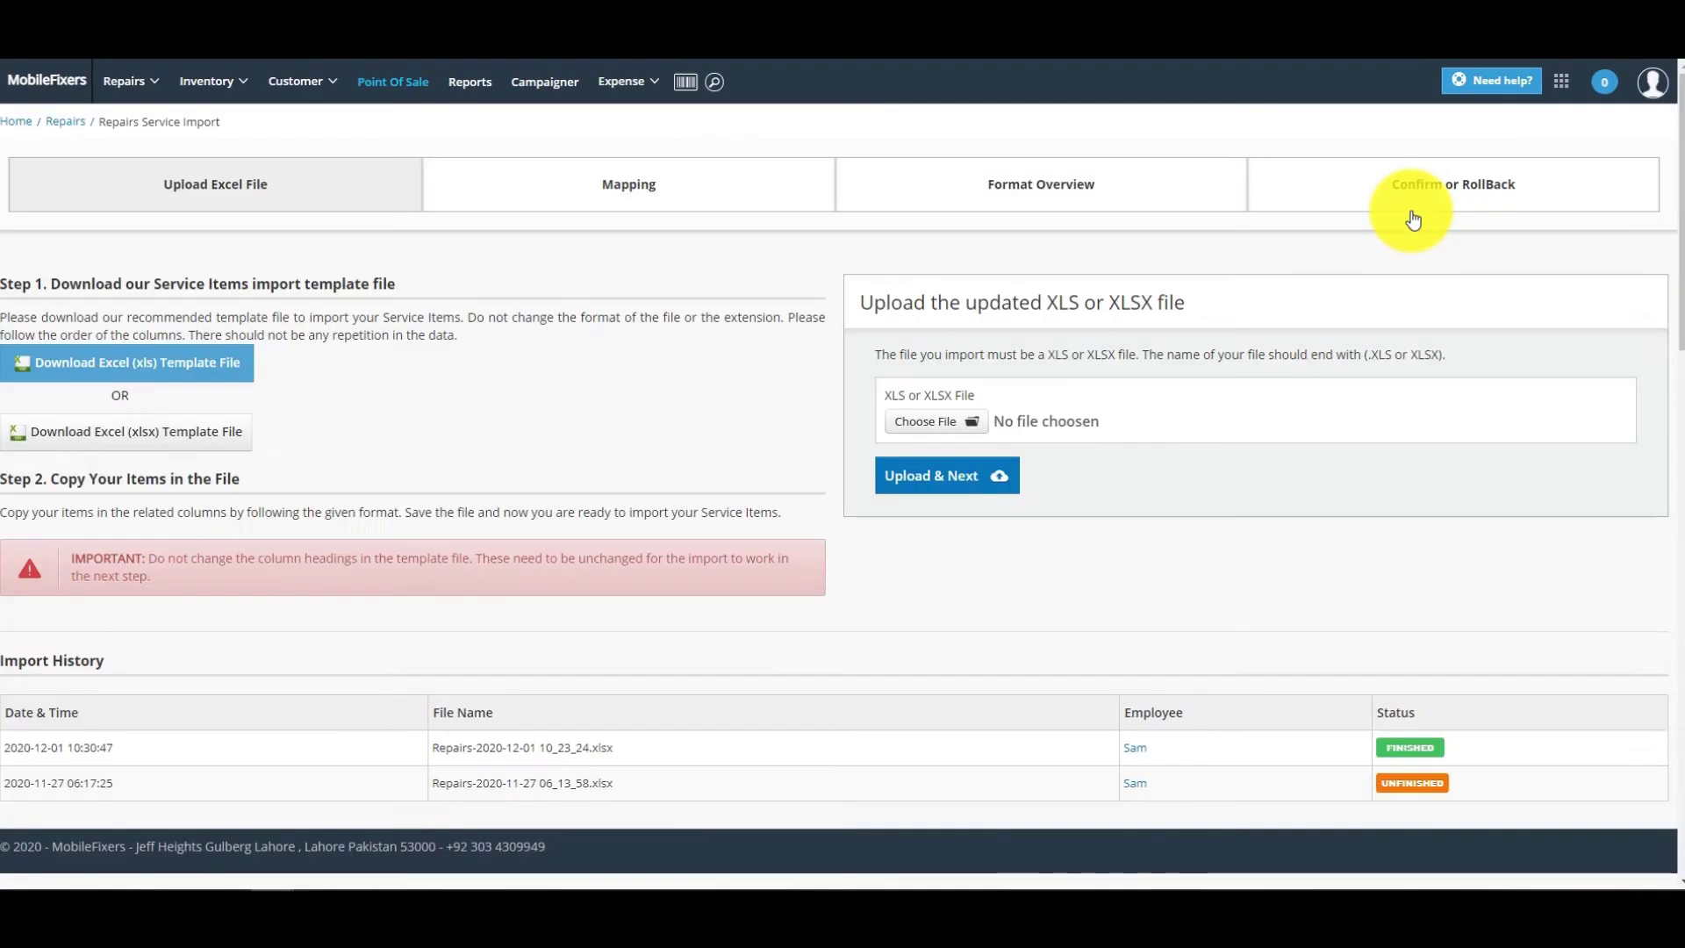
{"action": "left_click", "coordinate": [972, 427]}
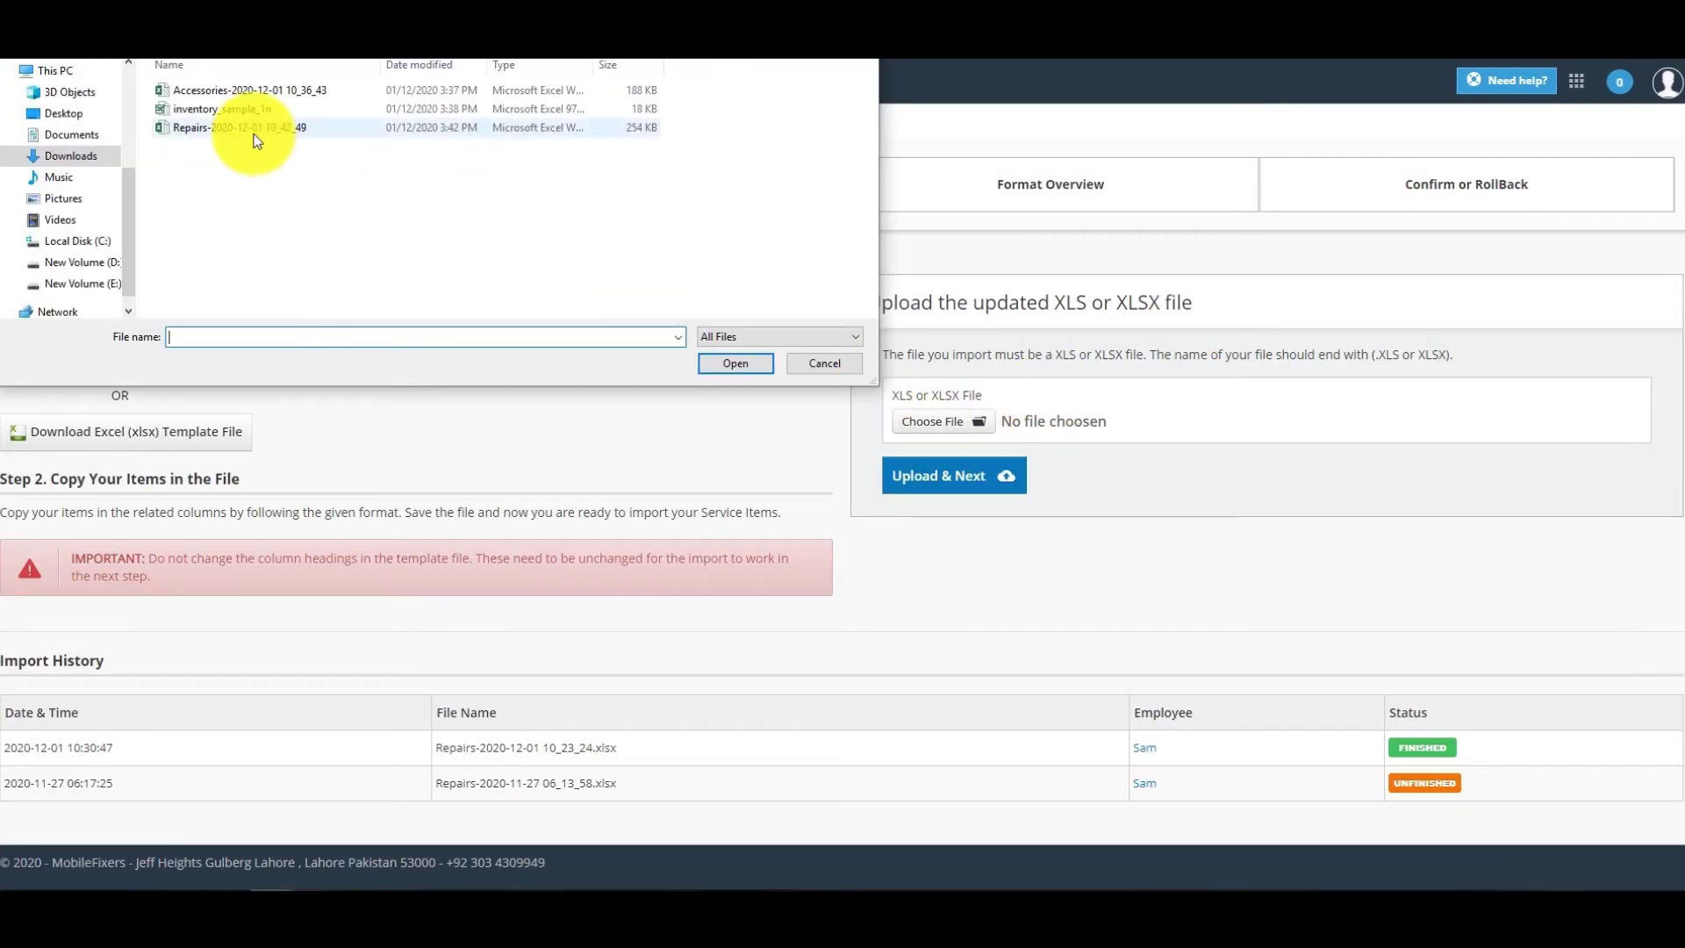
{"action": "double_click", "coordinate": [250, 128]}
{"action": "left_click", "coordinate": [941, 482]}
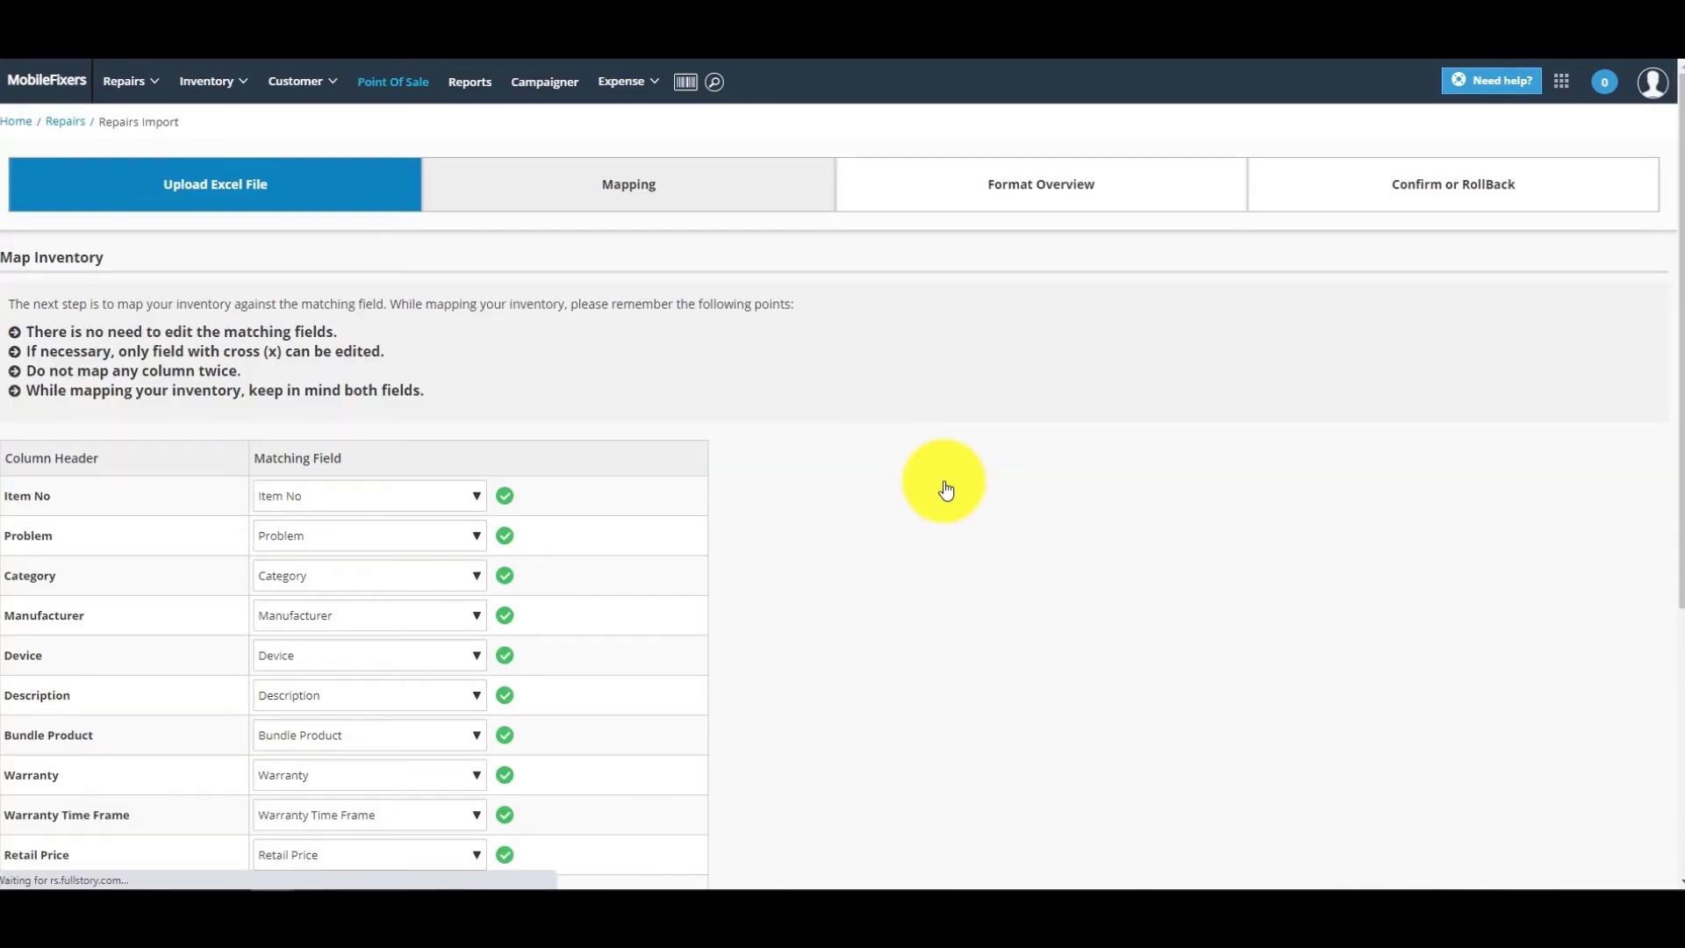
{"action": "scroll", "coordinate": [881, 566], "scroll_direction": "down", "scroll_amount": 2}
{"action": "scroll", "coordinate": [880, 562], "scroll_direction": "down", "scroll_amount": 3}
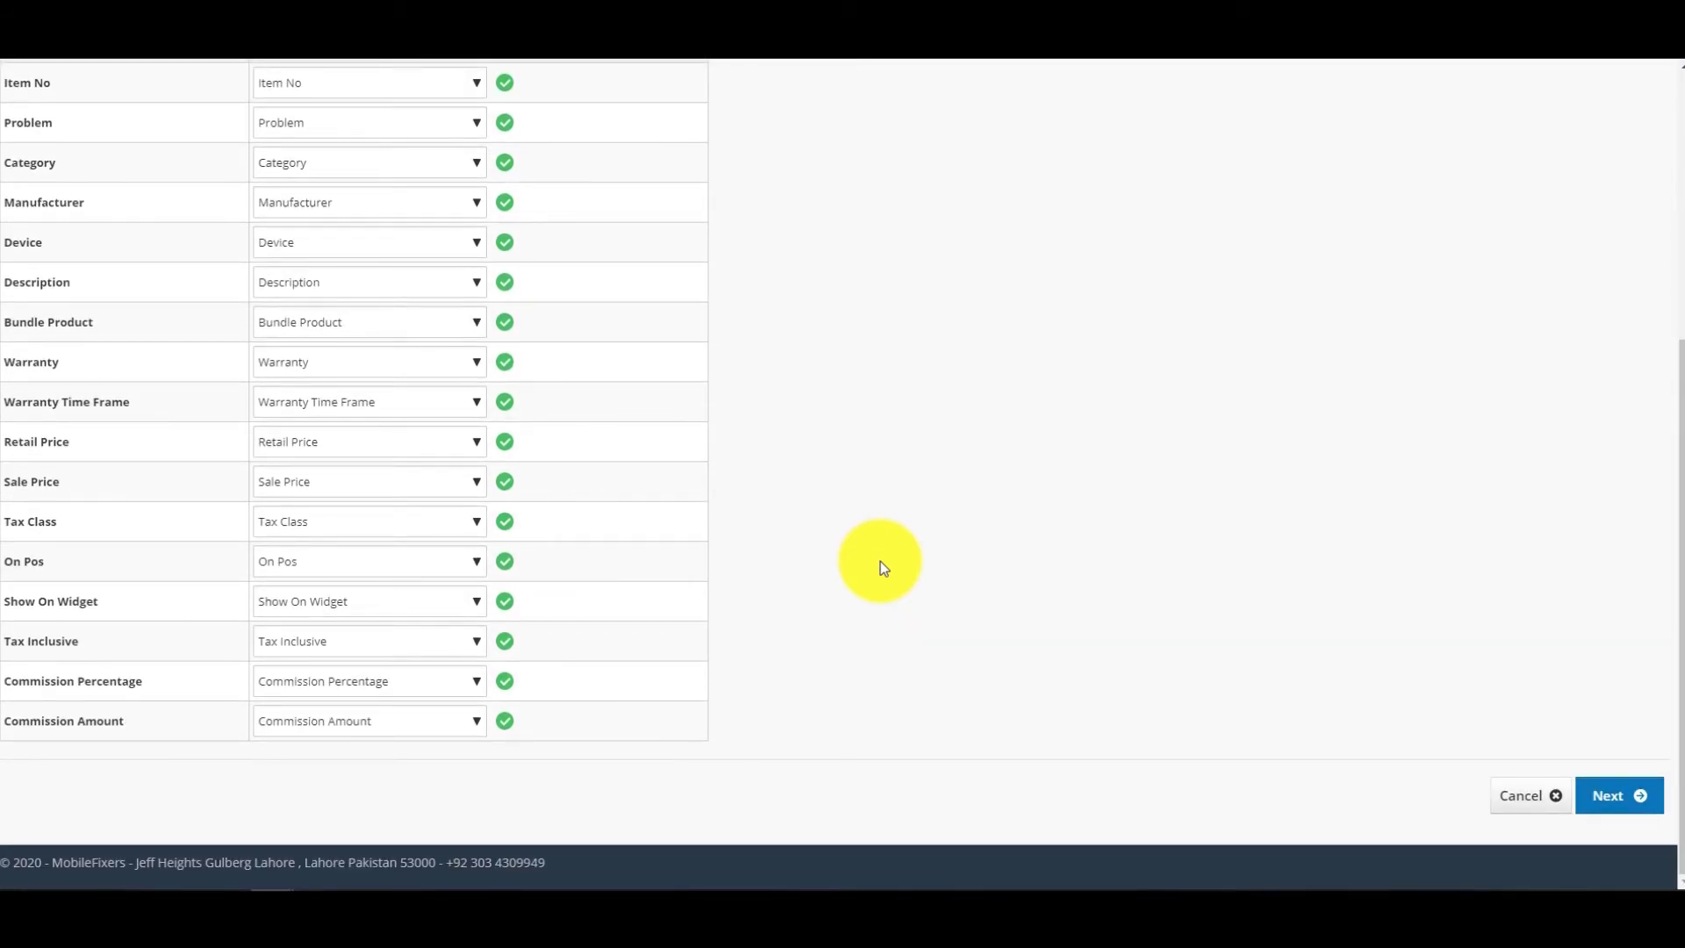
Check that every repairs column is matched and advance to the Format Overview
{"action": "left_click", "coordinate": [666, 565]}
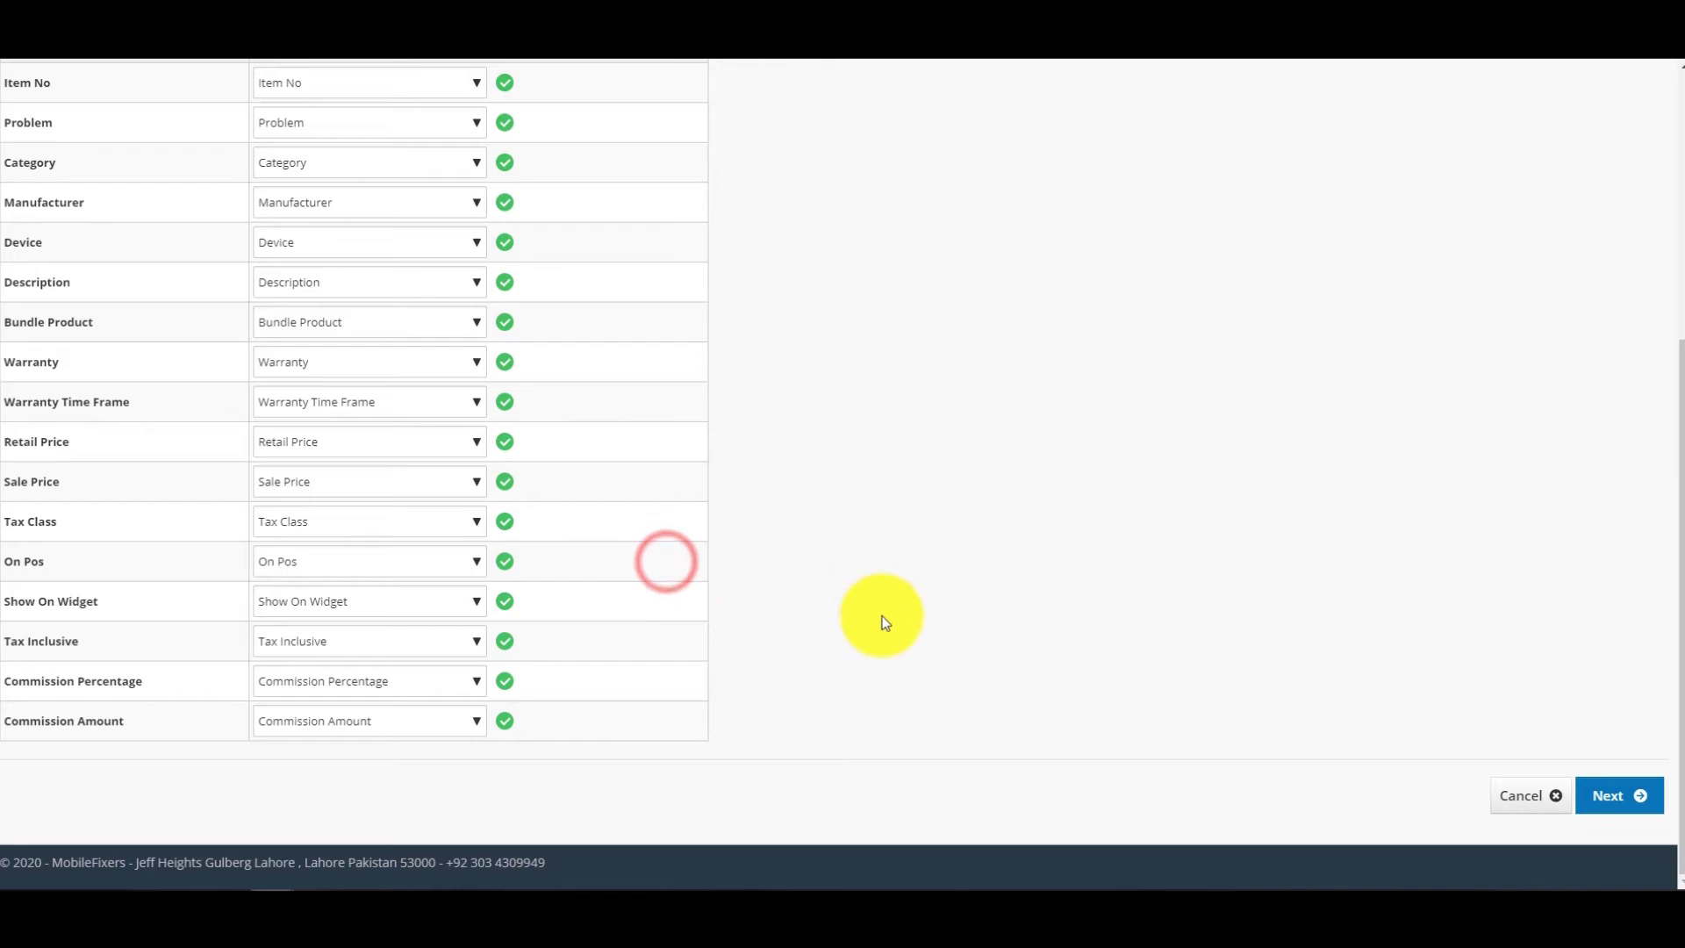
{"action": "left_click", "coordinate": [1634, 803]}
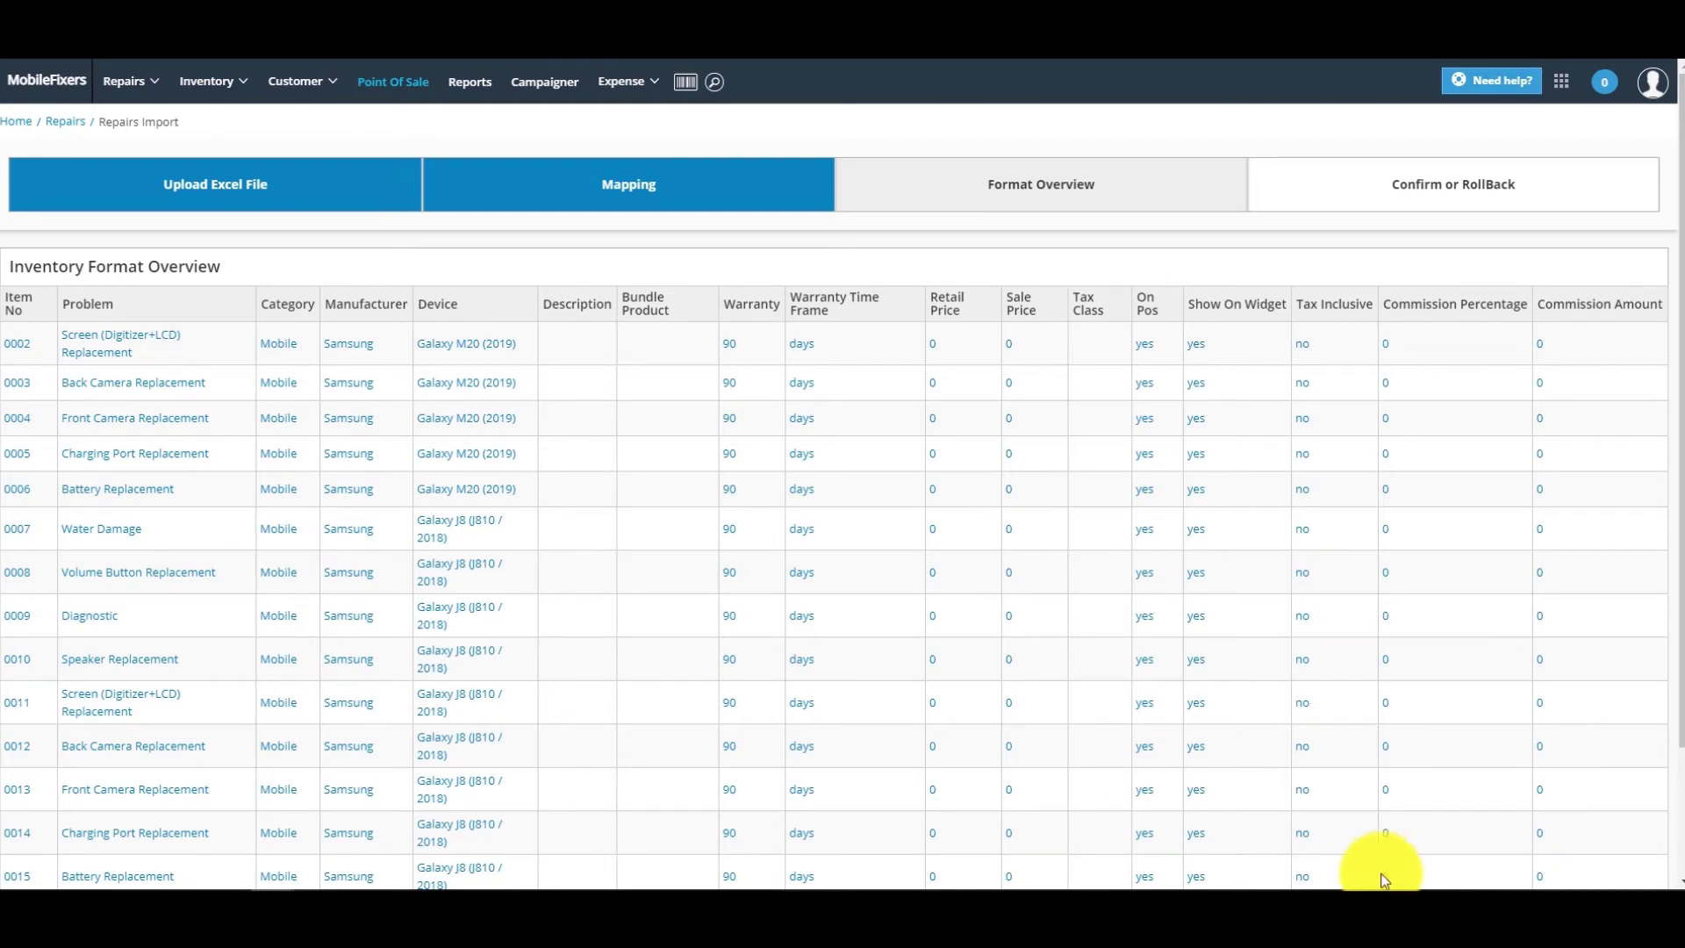
{"action": "scroll", "coordinate": [1224, 714], "scroll_direction": "down", "scroll_amount": 3}
{"action": "scroll", "coordinate": [991, 661], "scroll_direction": "up", "scroll_amount": 3}
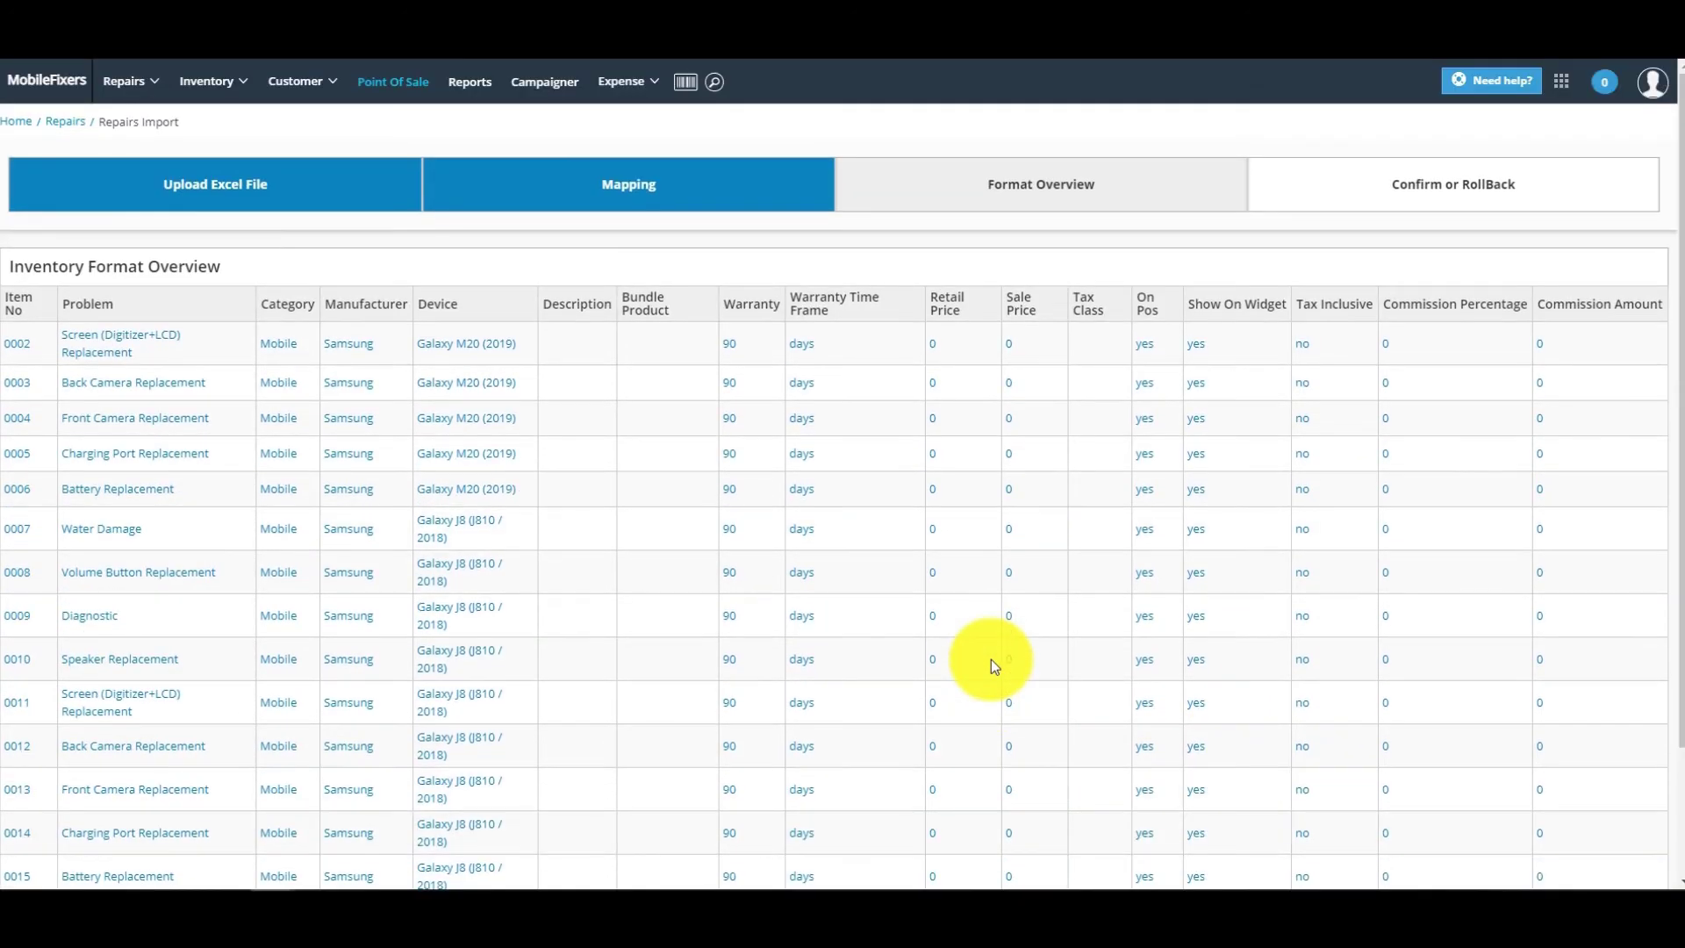
{"action": "scroll", "coordinate": [1042, 677], "scroll_direction": "down", "scroll_amount": 3}
Advance from the repairs Format Overview to the Confirm step showing 4790 records to update
{"action": "left_click", "coordinate": [1606, 798]}
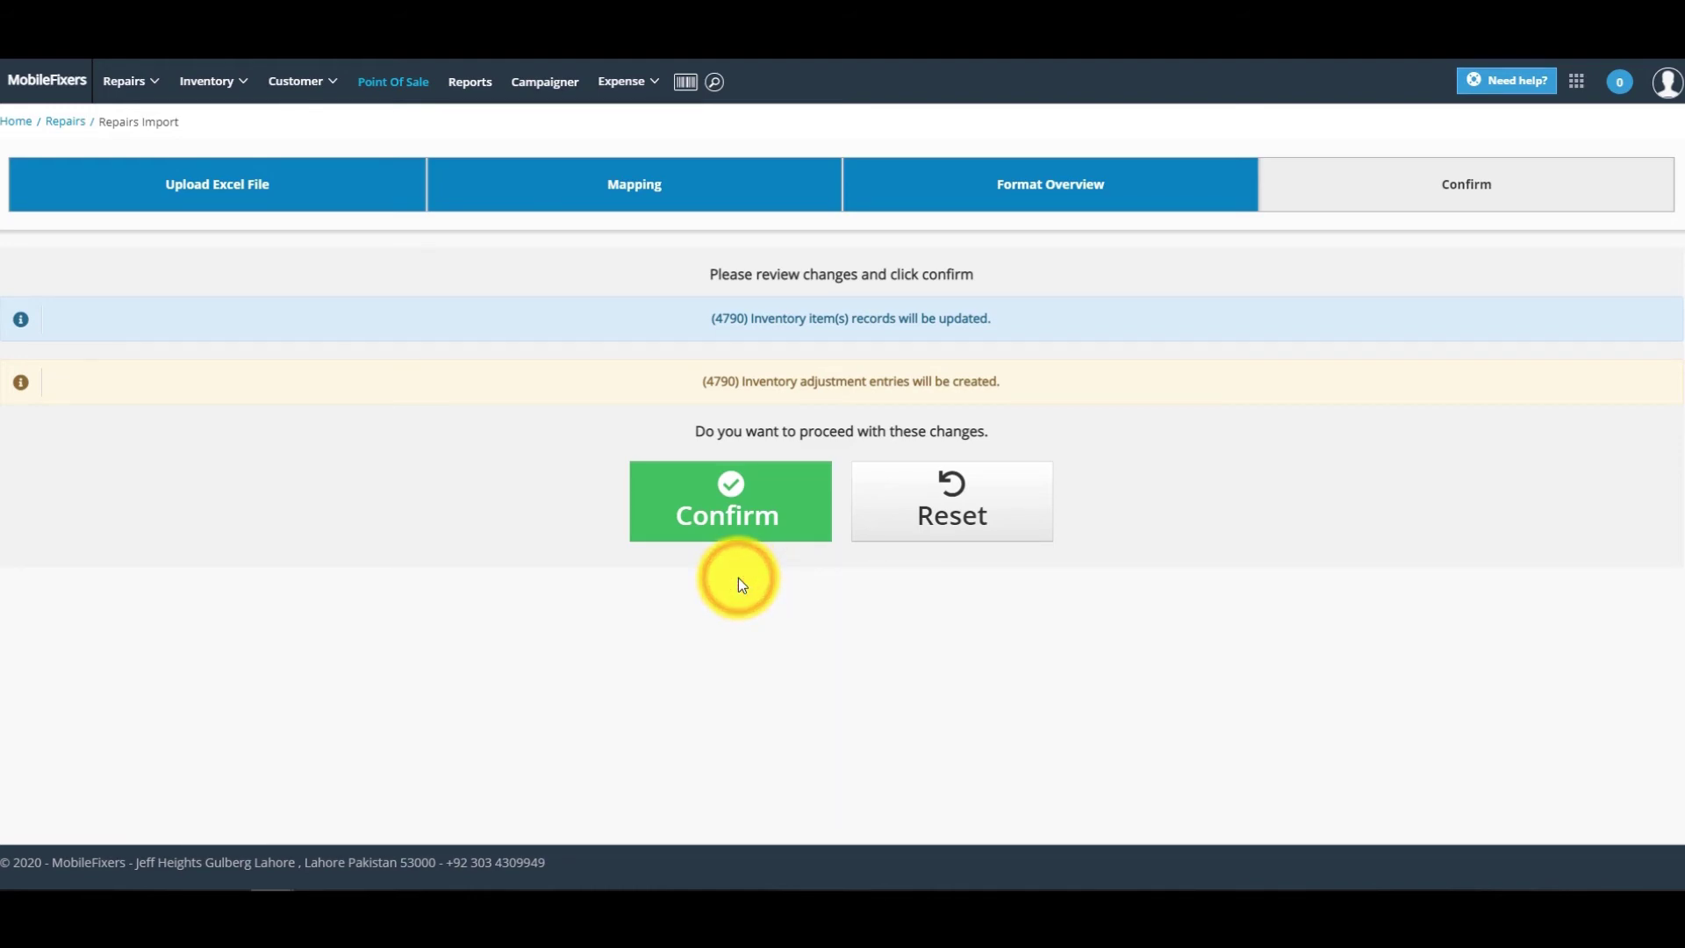
Submit the 4790-record repairs import from the Confirm step
{"action": "left_click", "coordinate": [735, 518]}
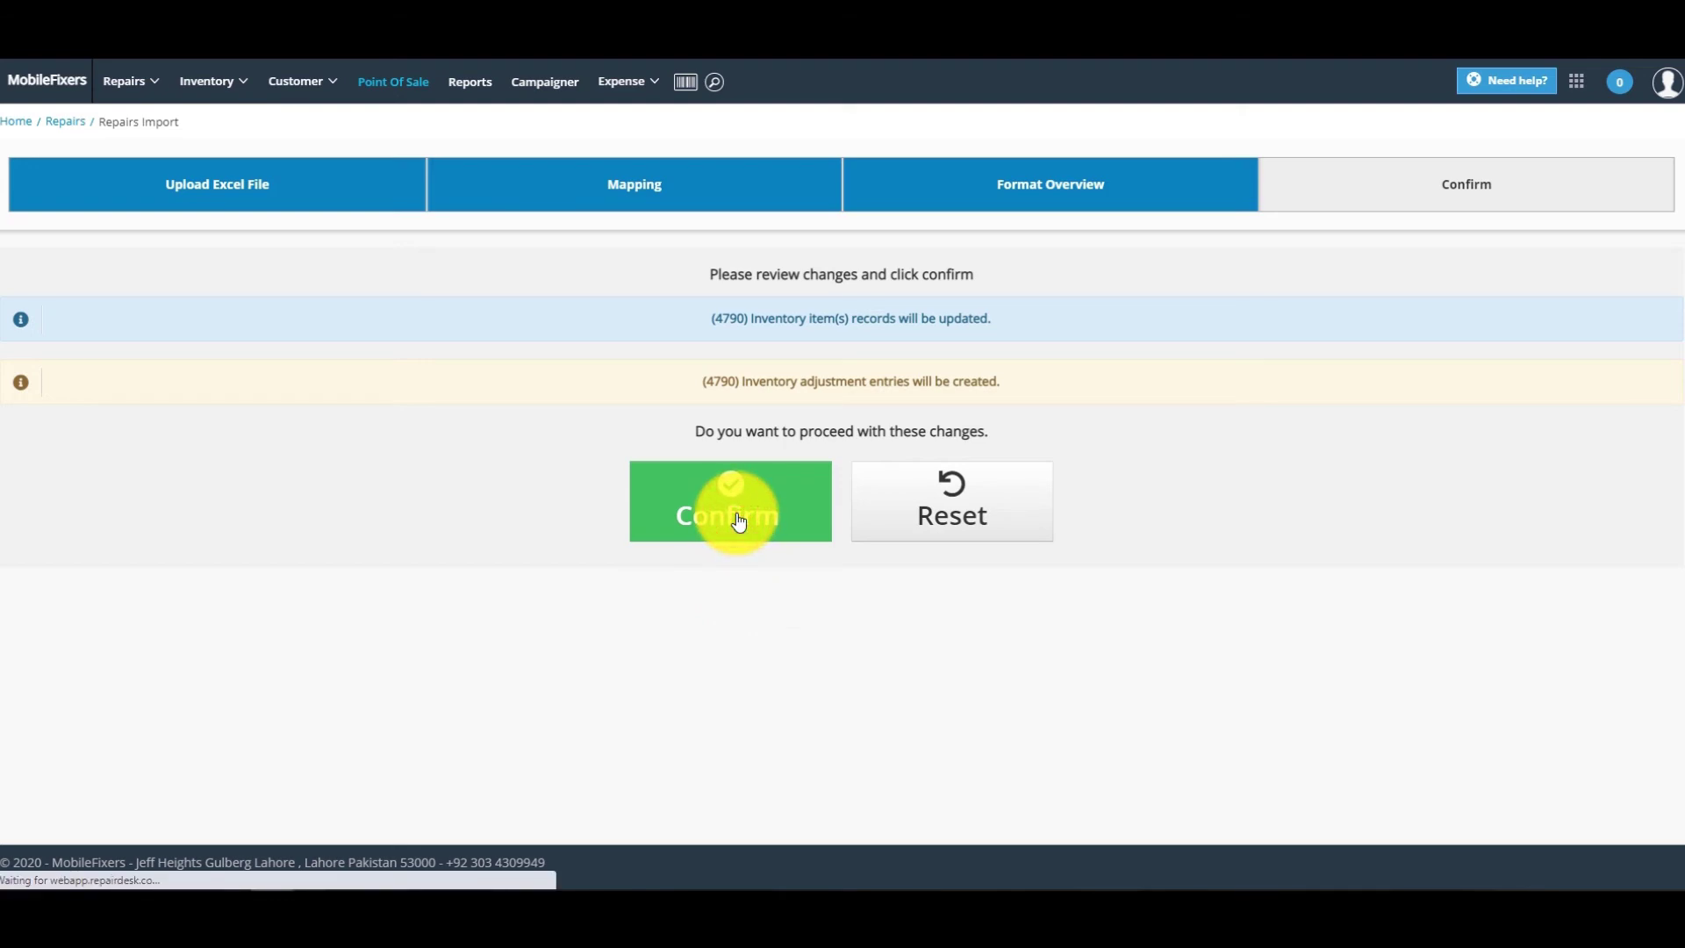